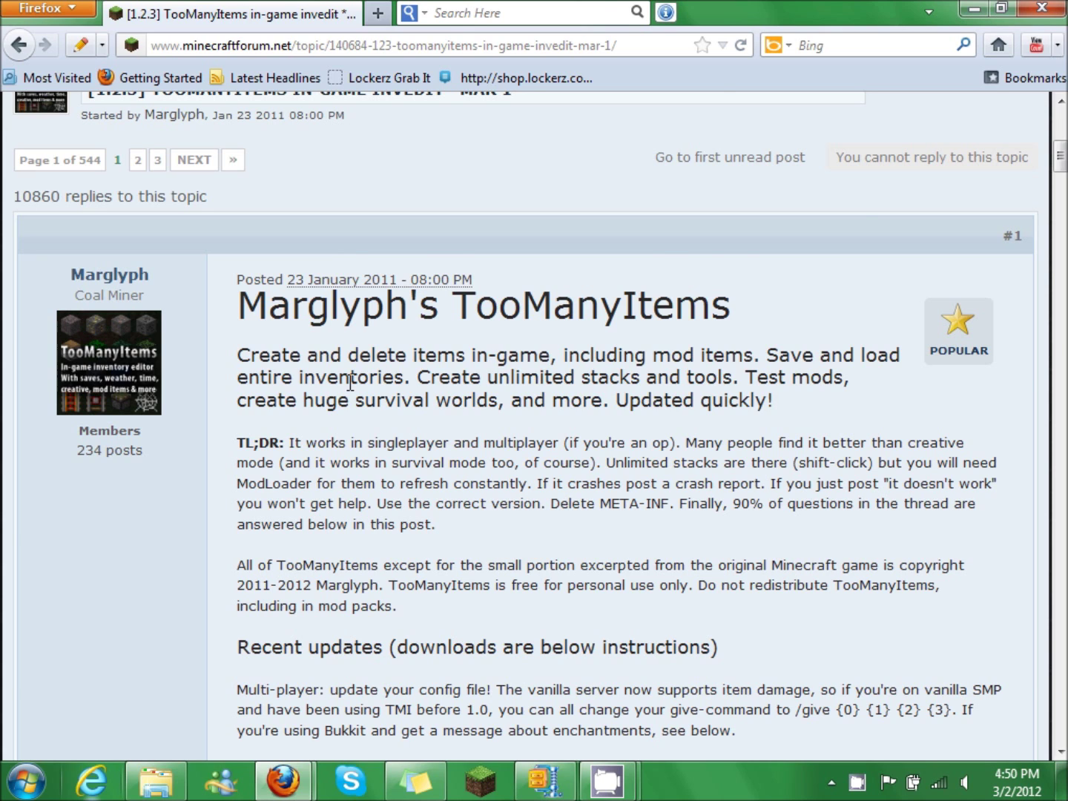
Step: Examine the TooManyItems forum topic from its title and version through the updates and instructions to the download section
scroll(351, 382, up, 10)
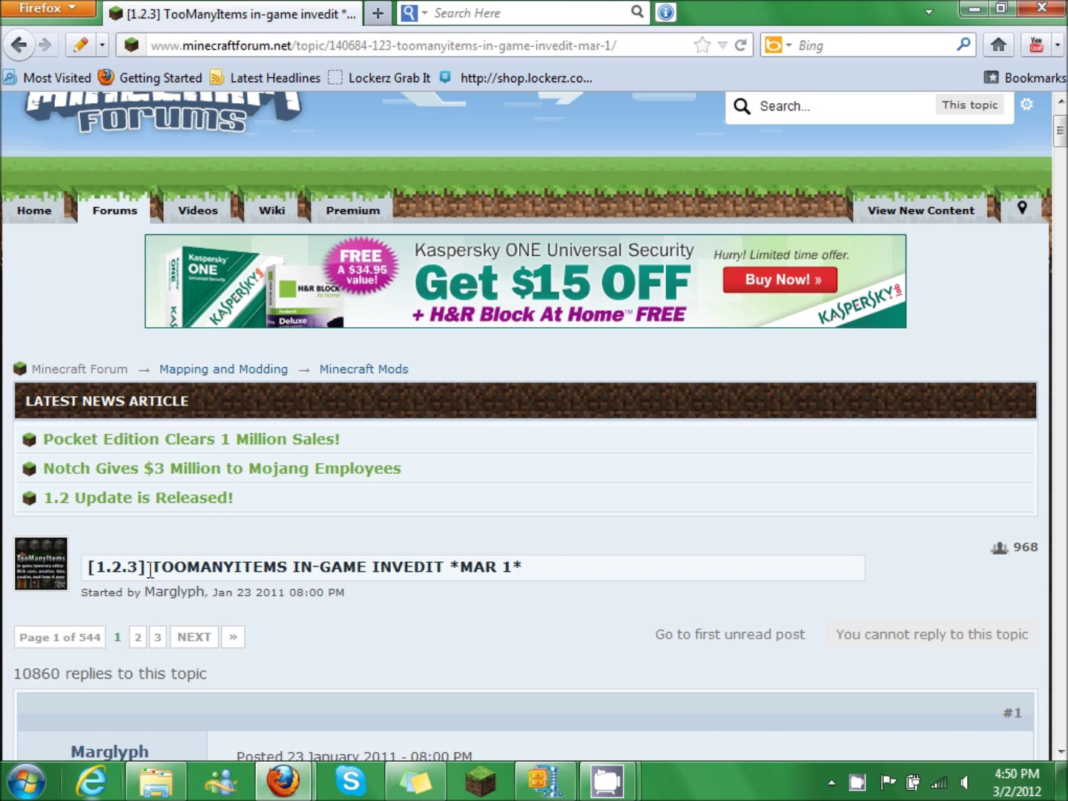
scroll(150, 571, down, 3)
scroll(282, 438, down, 2)
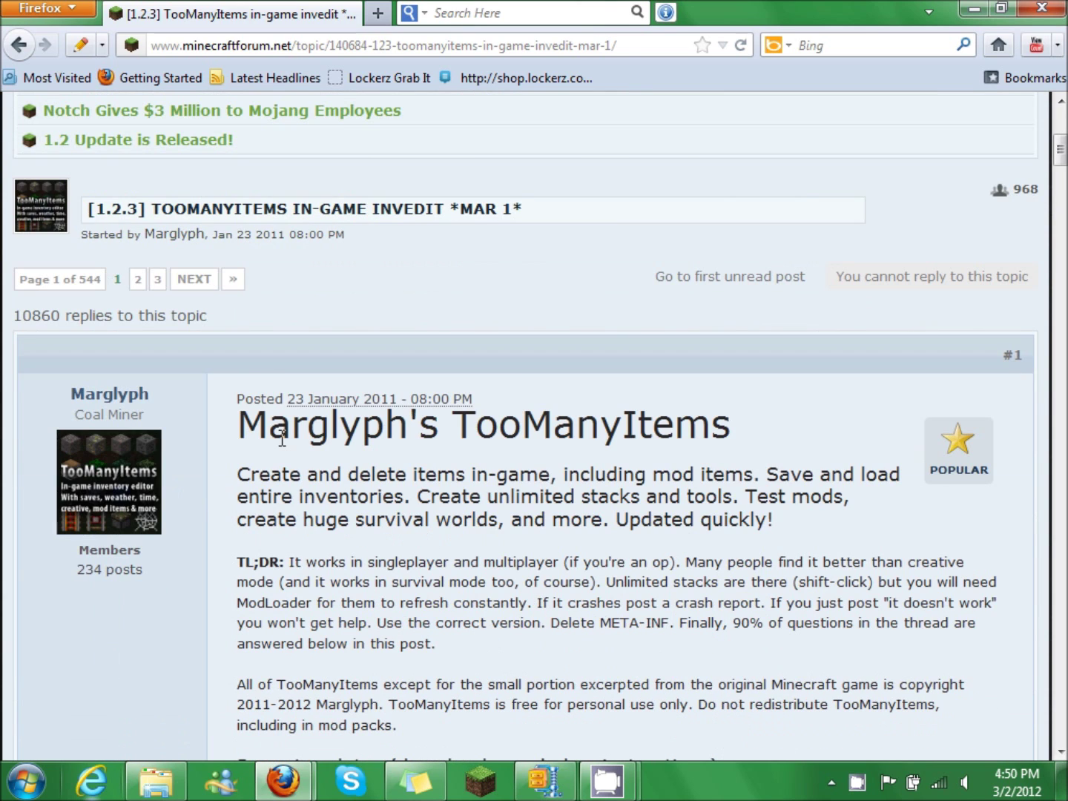
scroll(282, 437, down, 3)
scroll(322, 439, down, 6)
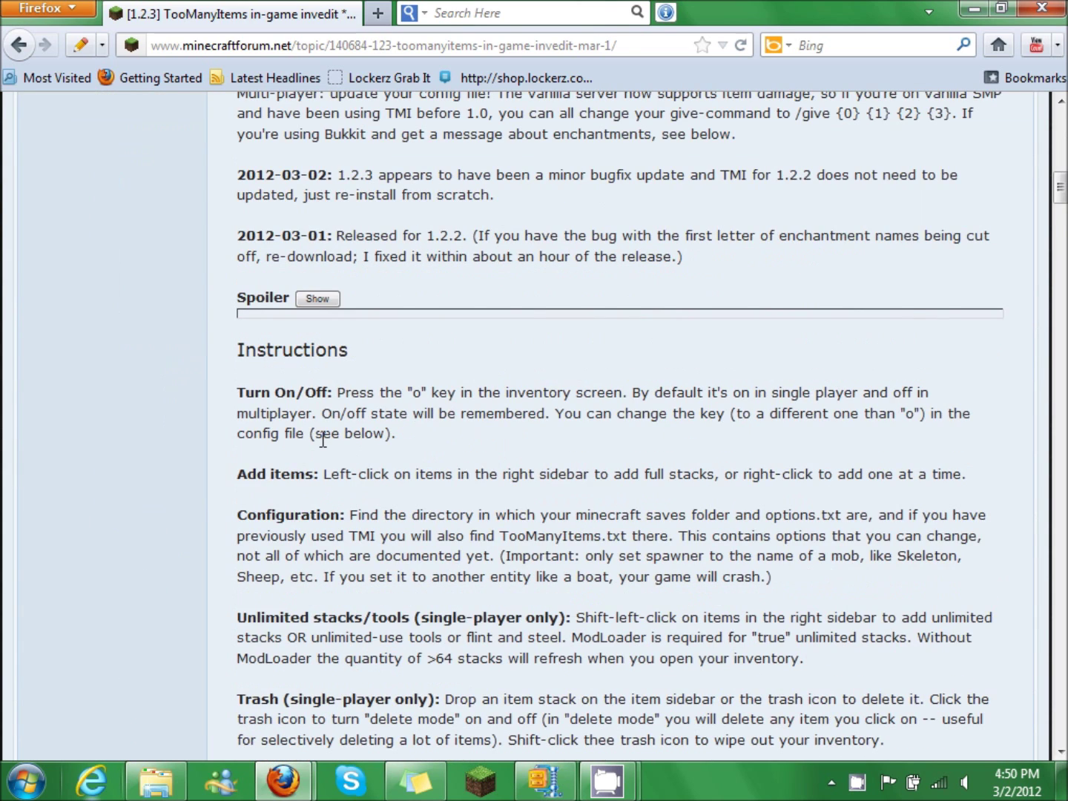
scroll(323, 438, down, 11)
scroll(323, 440, down, 3)
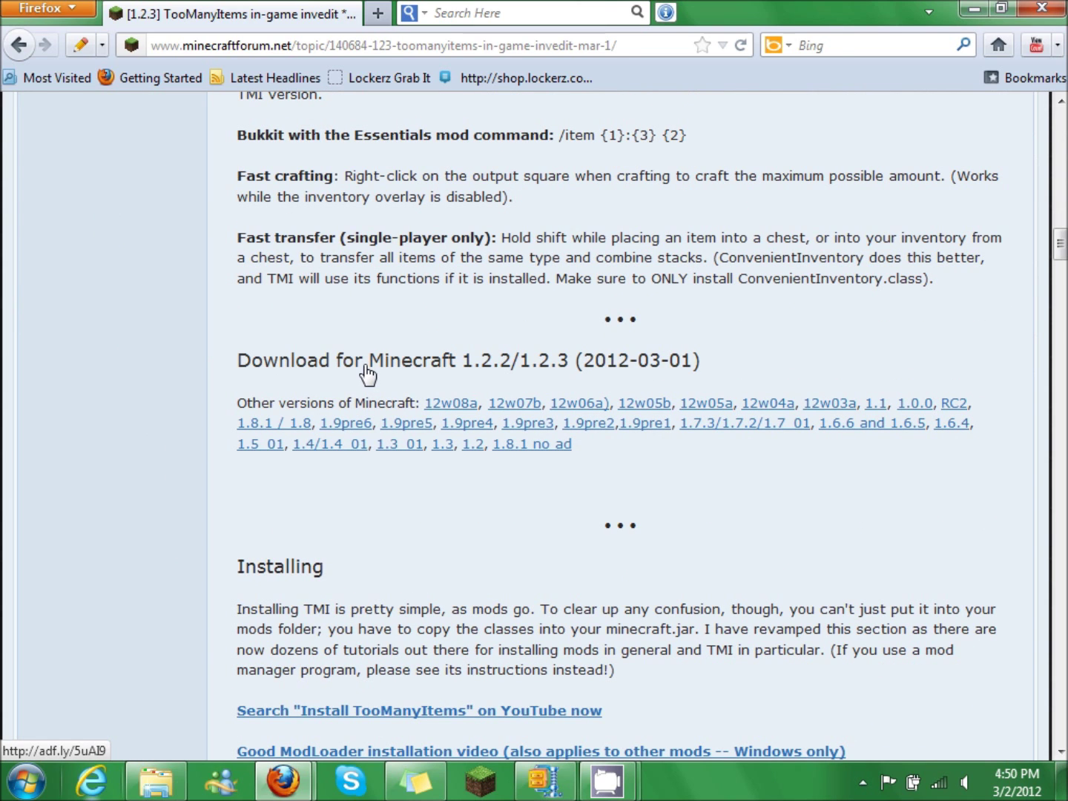
Step: Request the TooManyItems download for Minecraft 1.2.2/1.2.3, skip the adf.ly ad, and cancel the file prompt
click(366, 367)
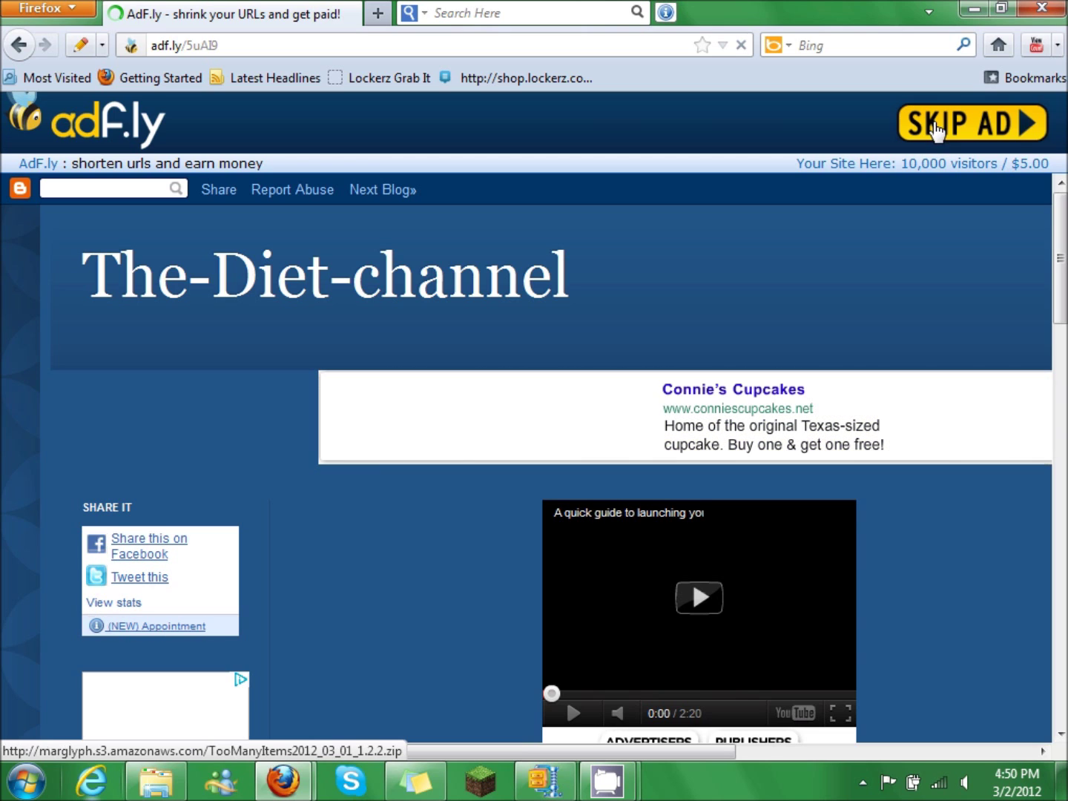
click(938, 130)
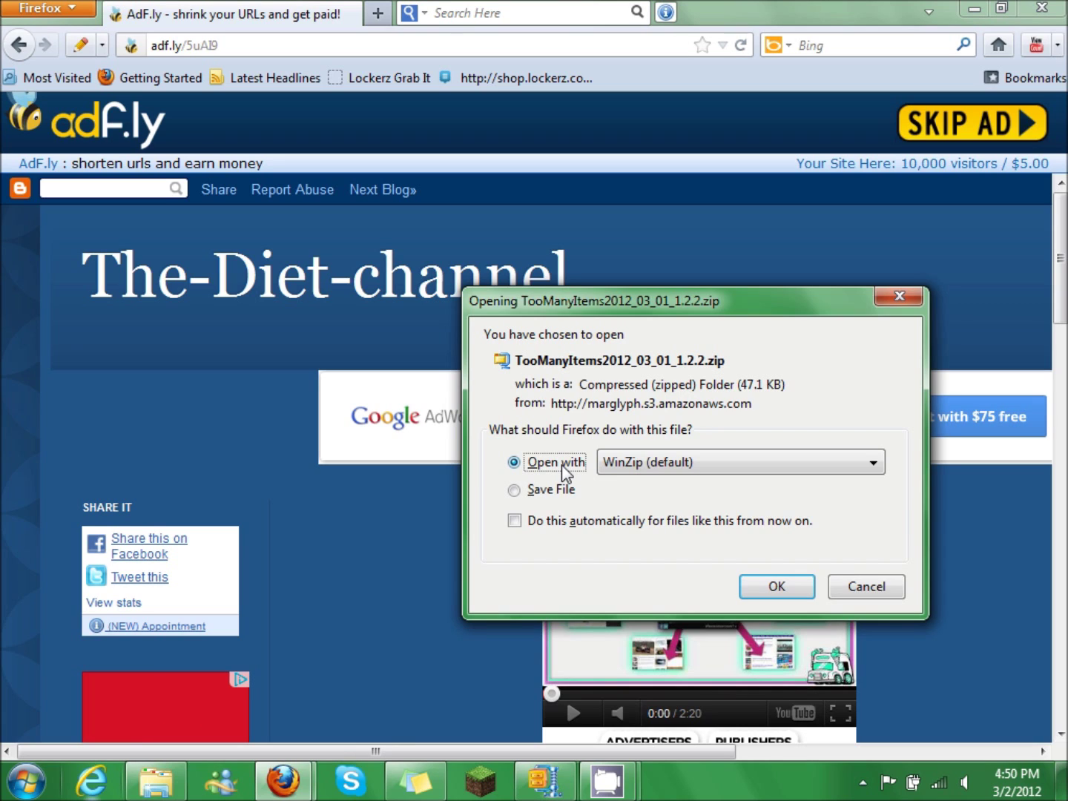
click(865, 588)
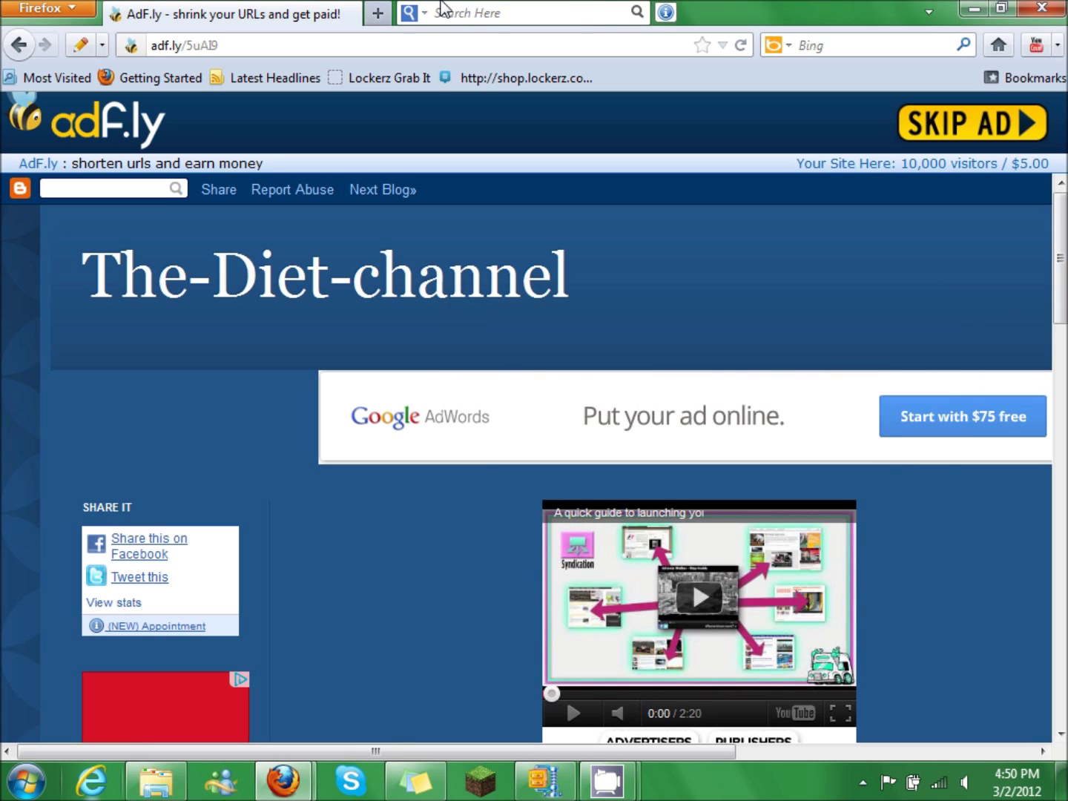
Step: Open the Roaming folder through %appdata% and go to the bin folder inside .minecraft
key(super)
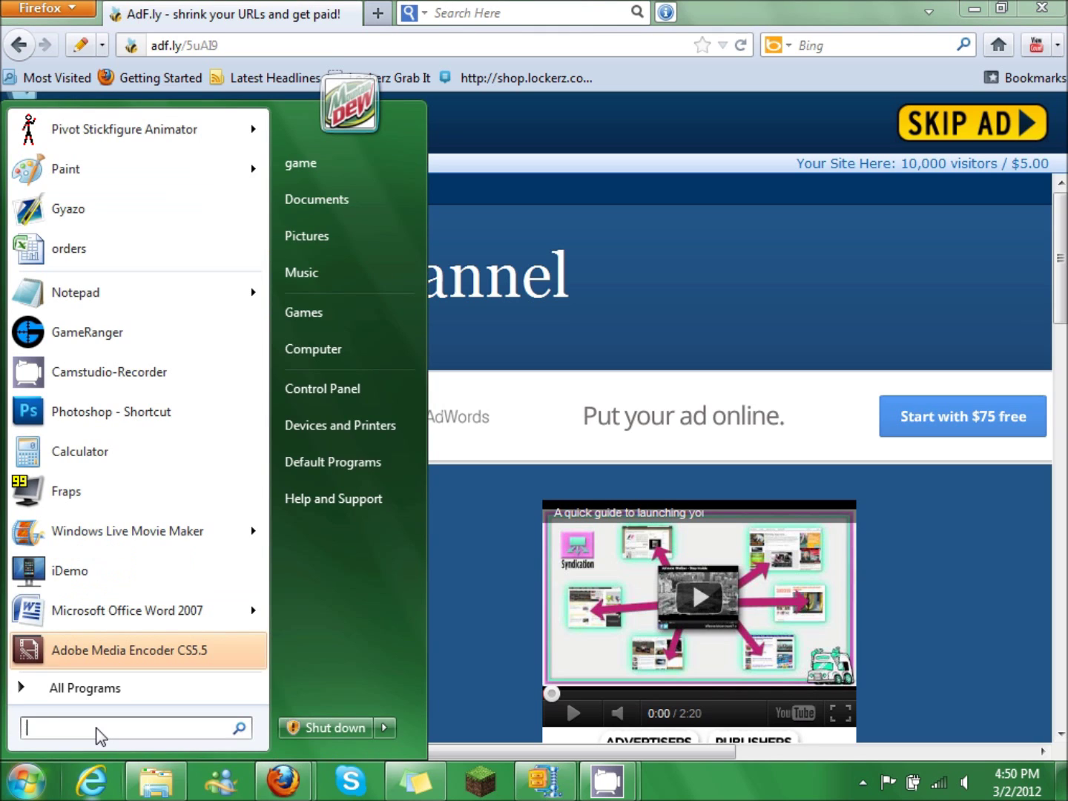
text(%ap)
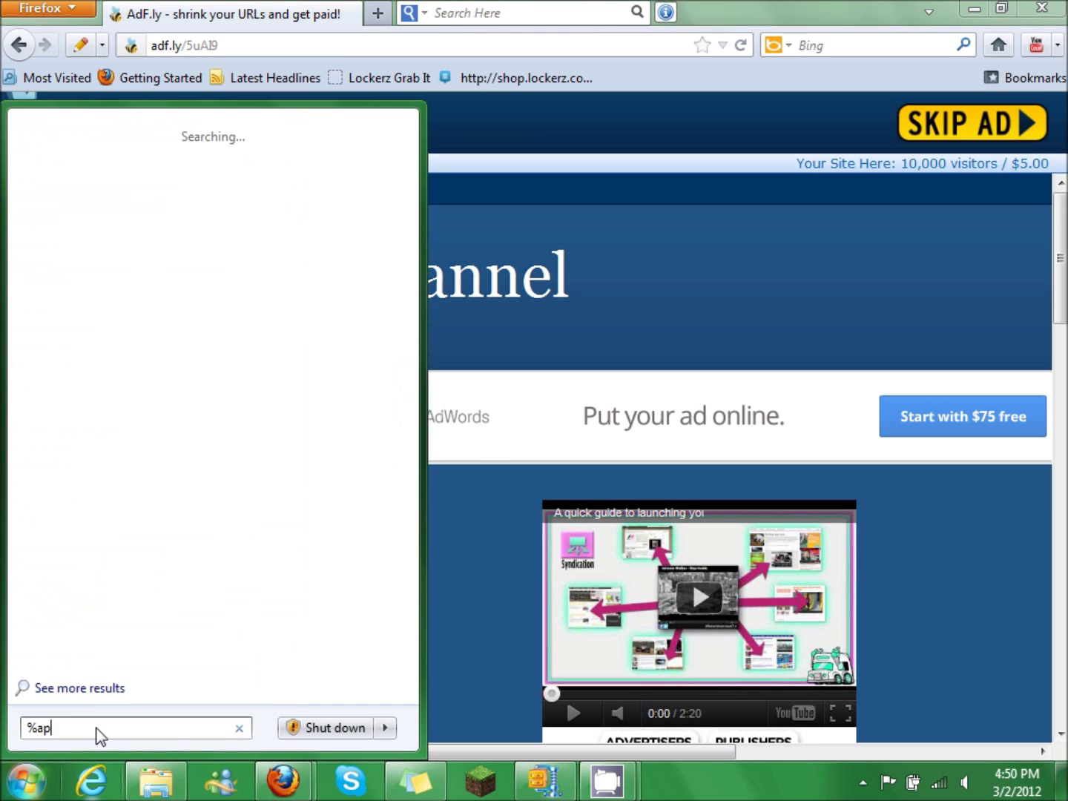
text(pdata%)
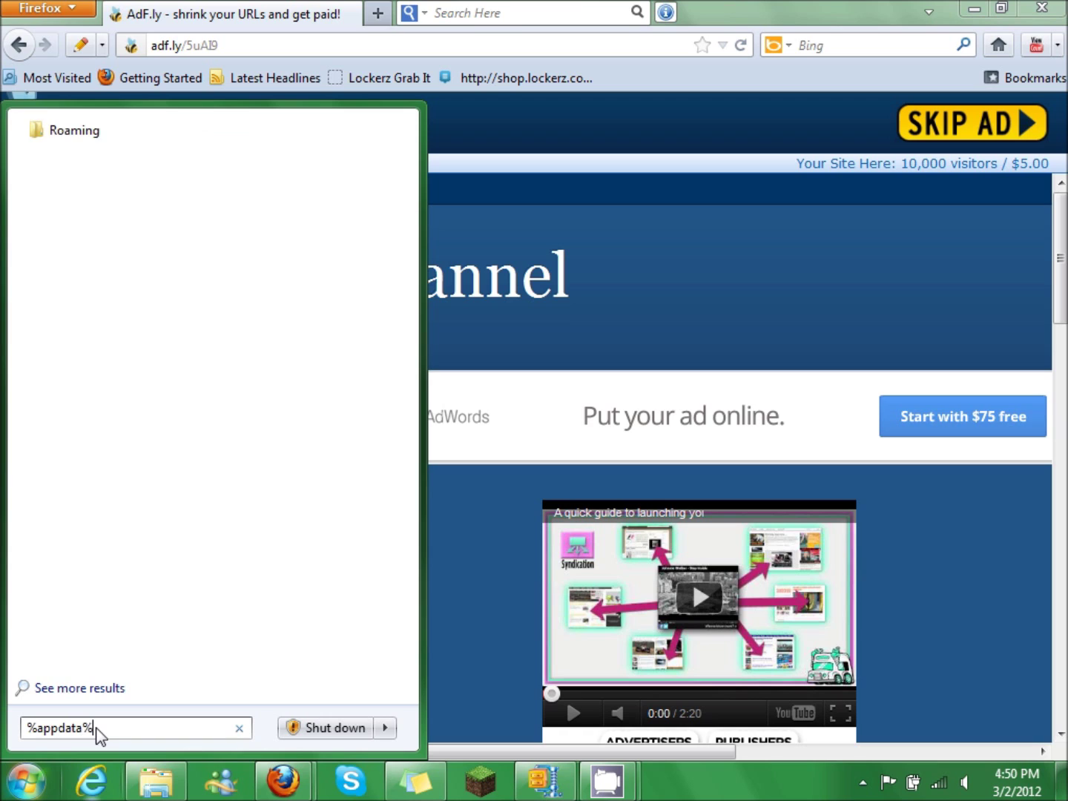
click(85, 130)
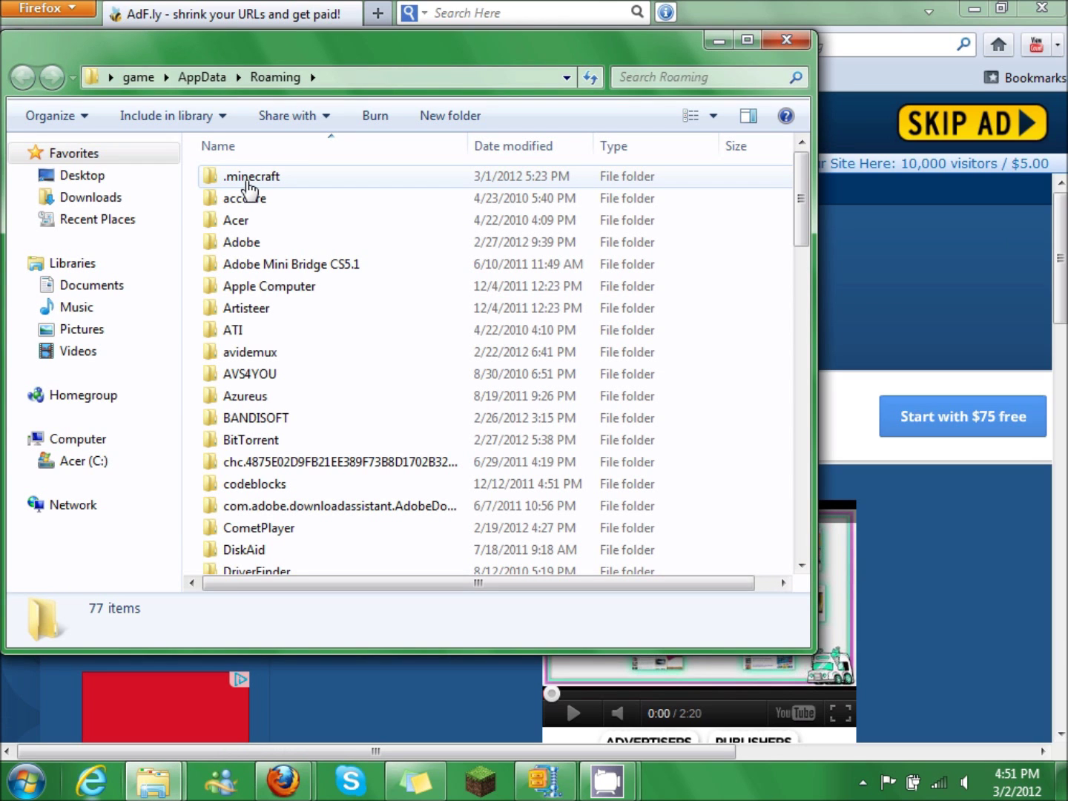
click(250, 191)
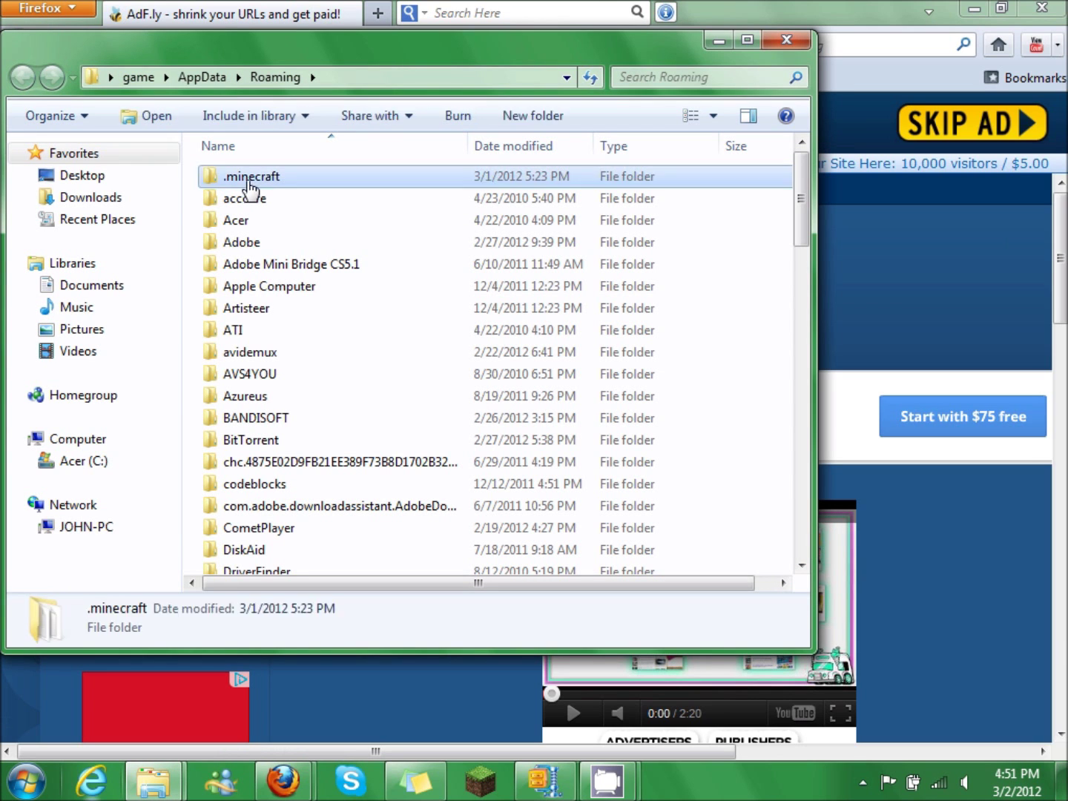
double_click(250, 187)
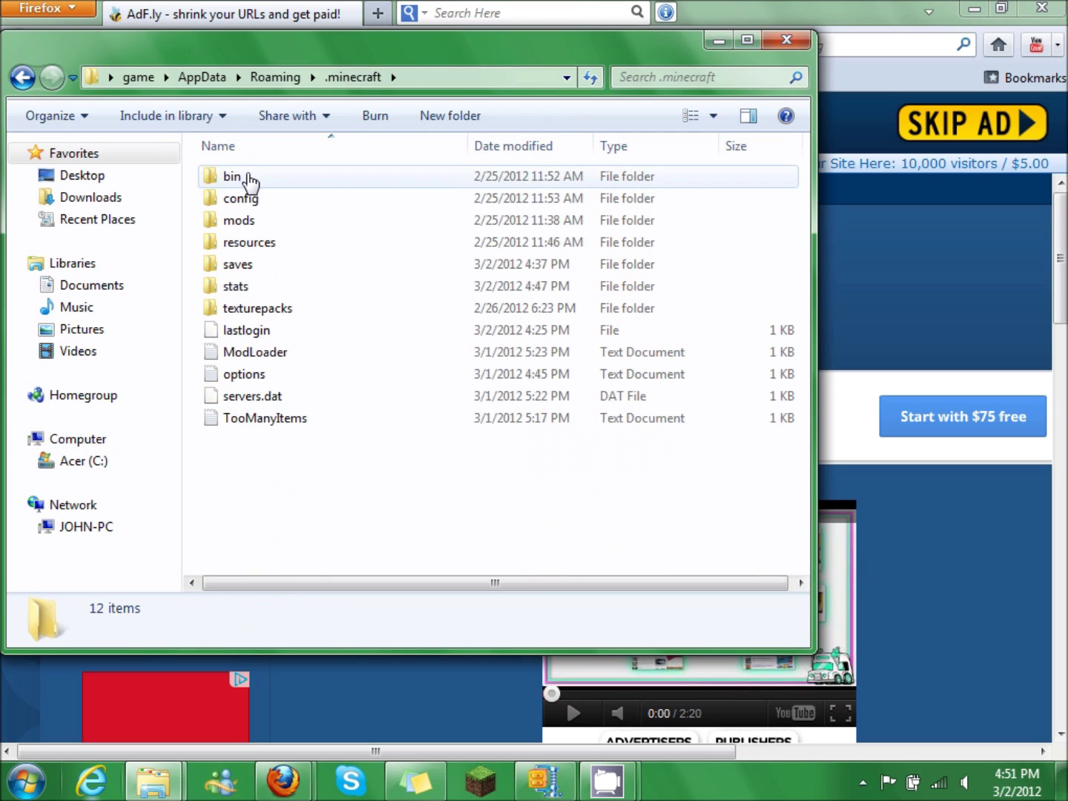
click(250, 182)
double_click(251, 178)
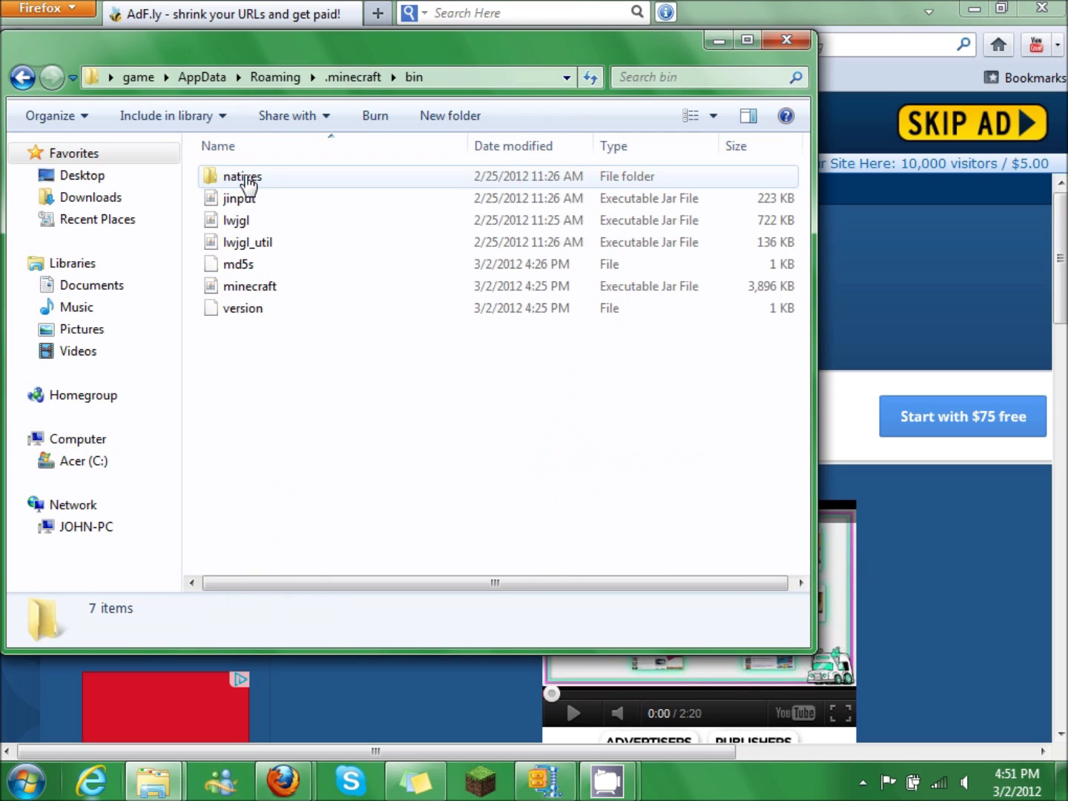
Step: Open the minecraft executable jar file from the bin folder with WinZip
click(273, 295)
right_click(271, 291)
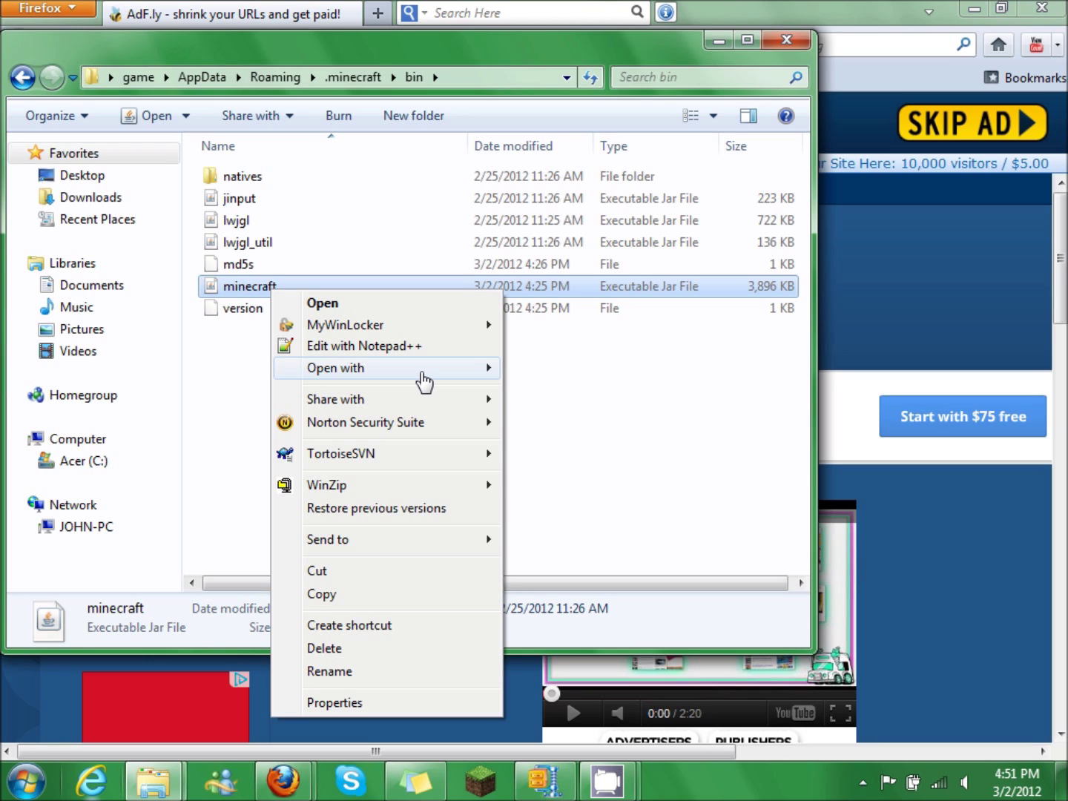
mouse_move(421, 377)
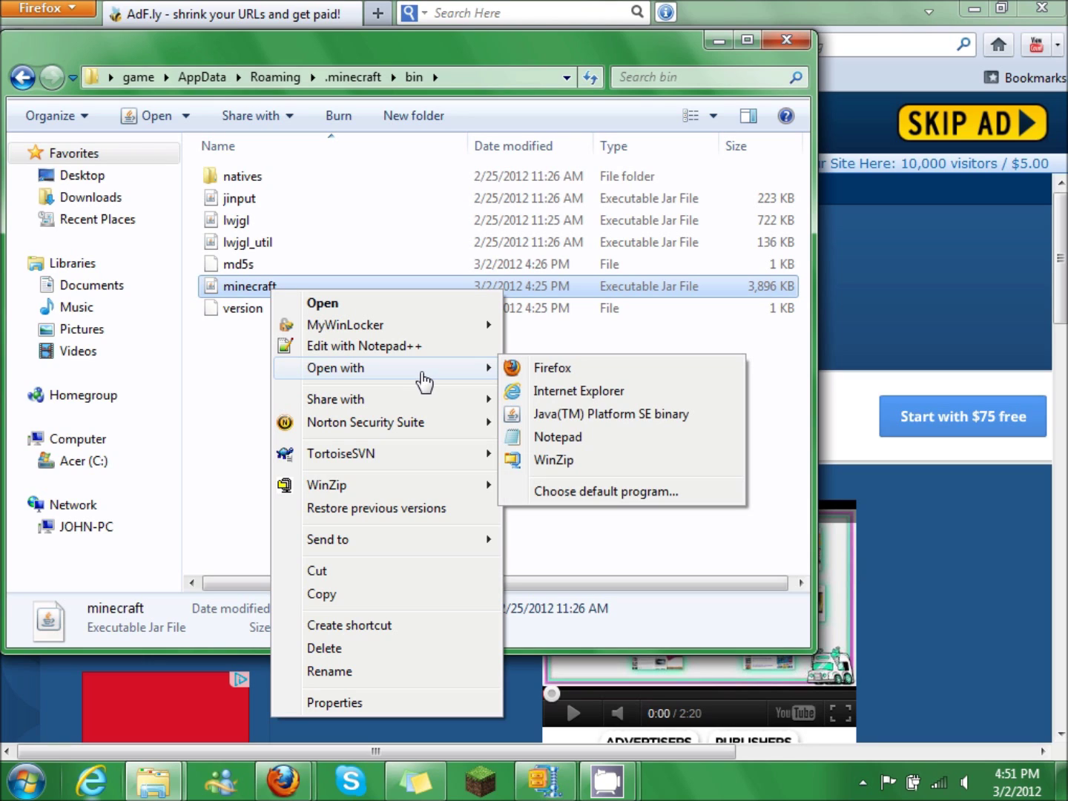
click(564, 461)
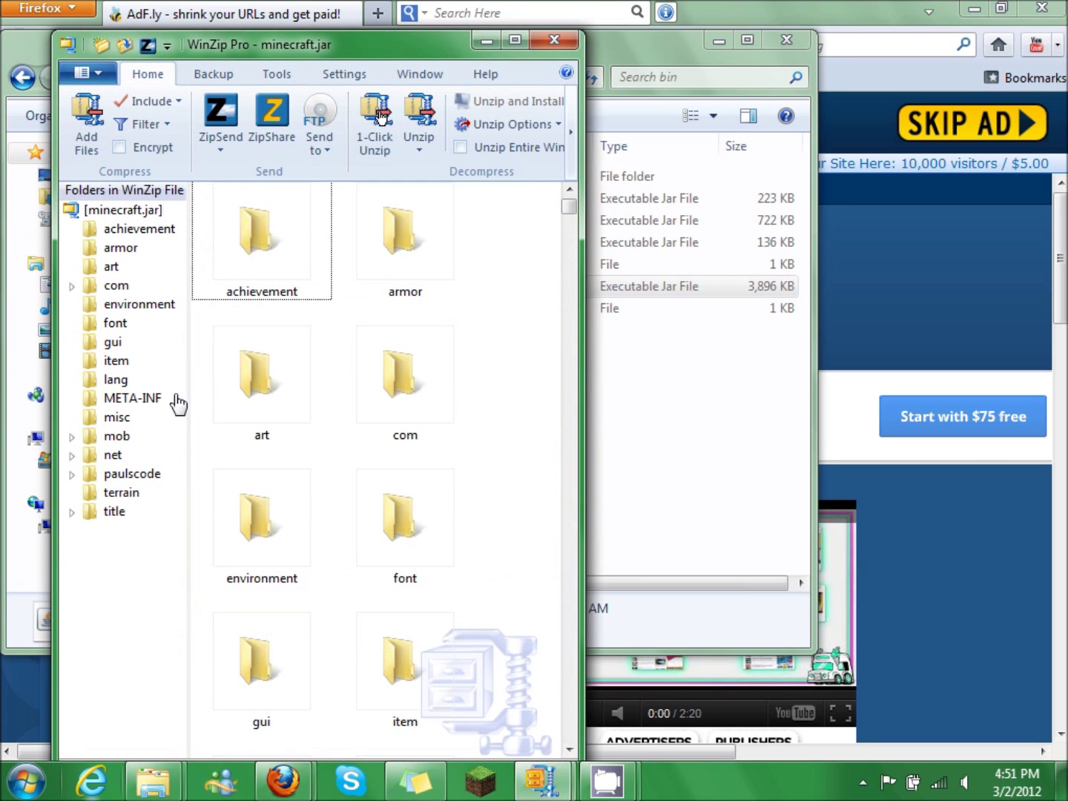
Step: Arrange the minecraft.jar and TooManyItems2012_03_01_1.2.2.zip archive windows side by side
drag(397, 52, 357, 26)
mouse_move(544, 779)
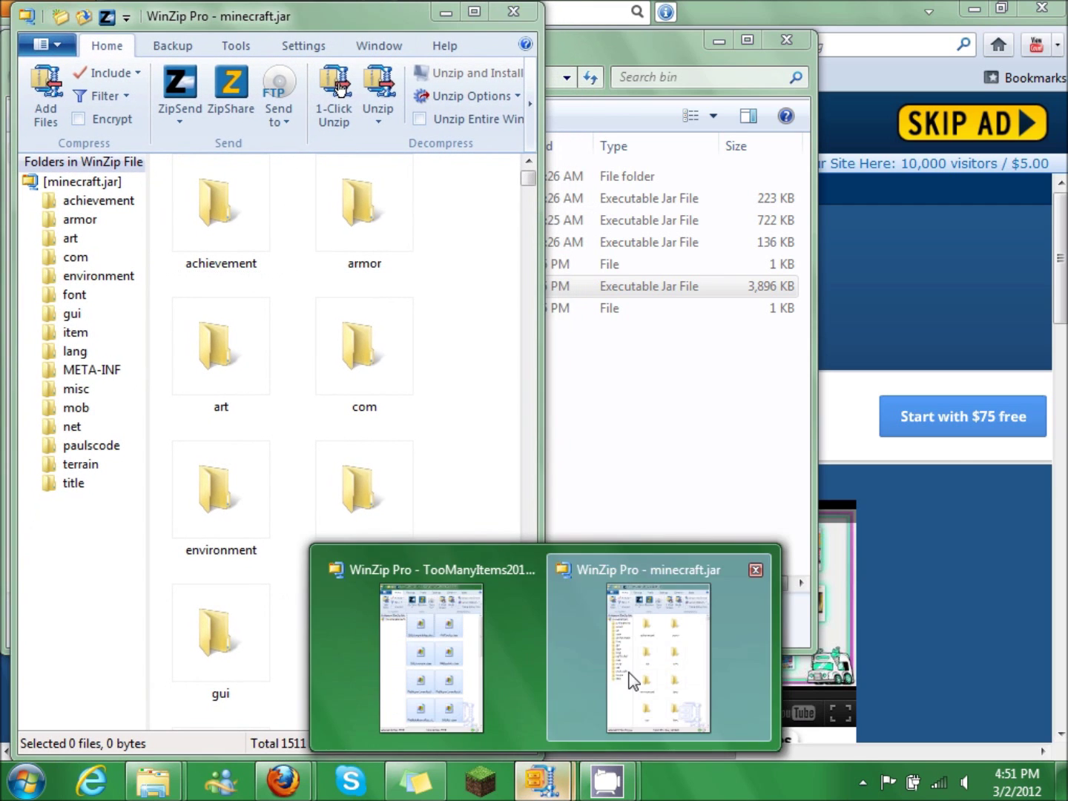
click(442, 652)
drag(710, 35, 690, 21)
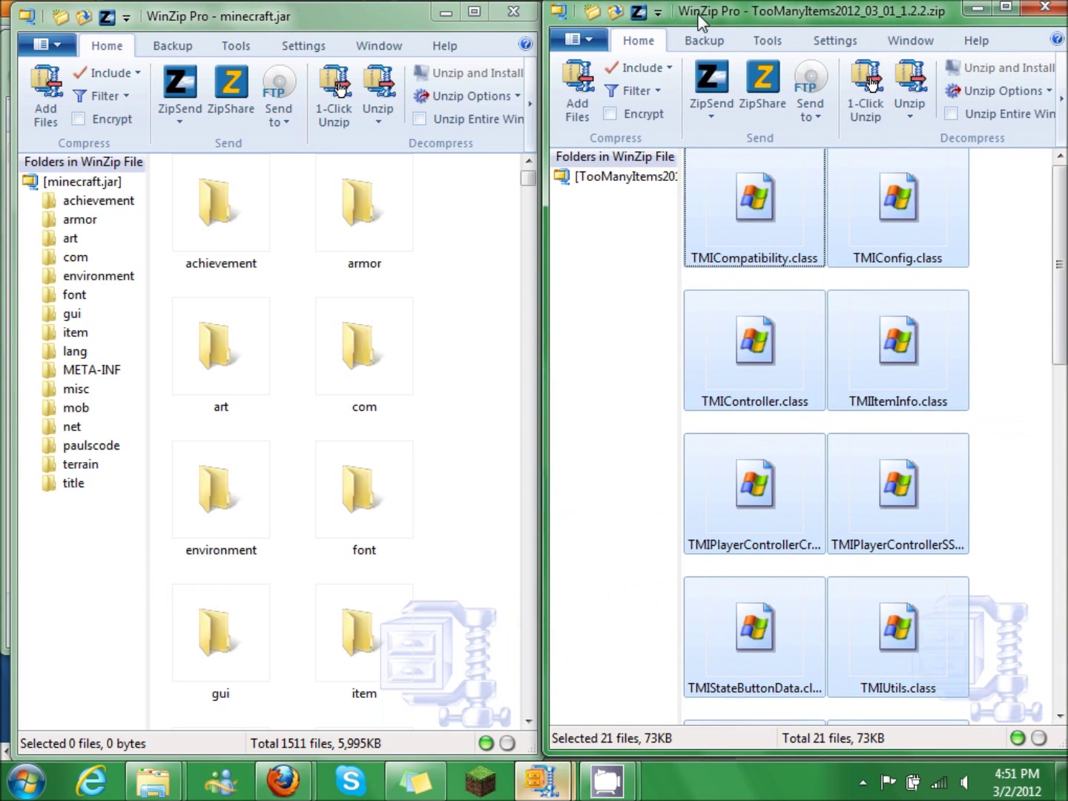
Step: Copy all files from the TooManyItems archive into minecraft.jar and dismiss the completion summary
click(751, 211)
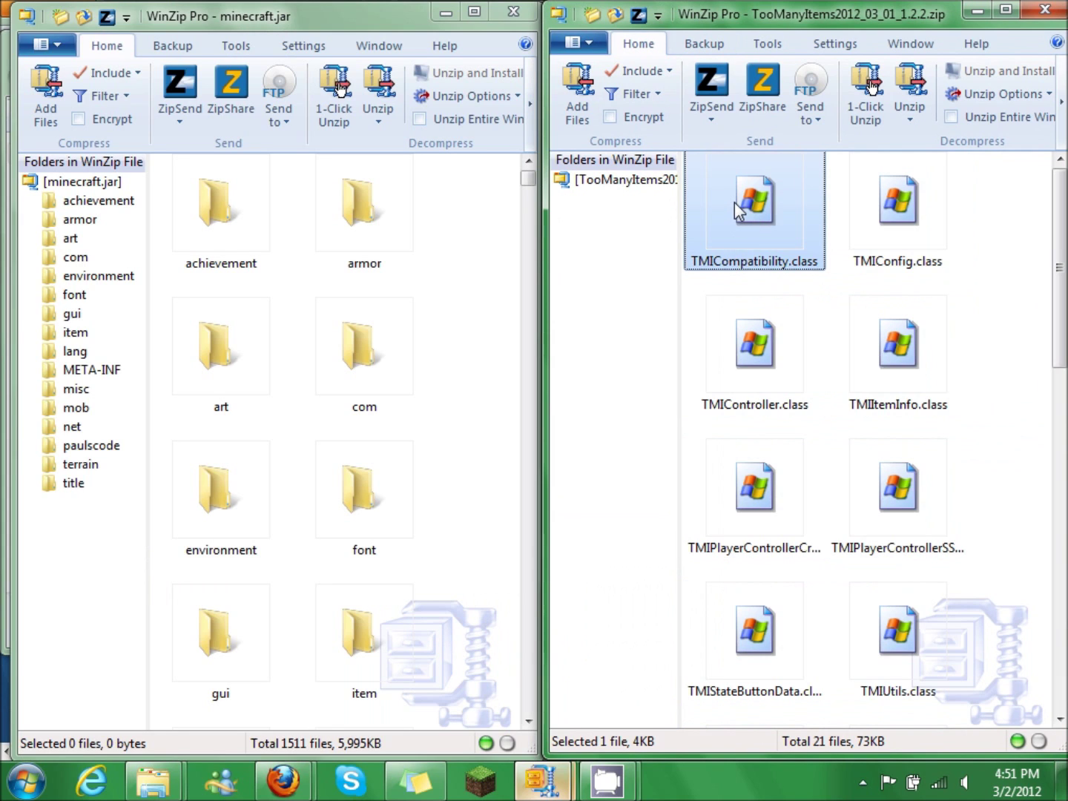
key(ctrl+a)
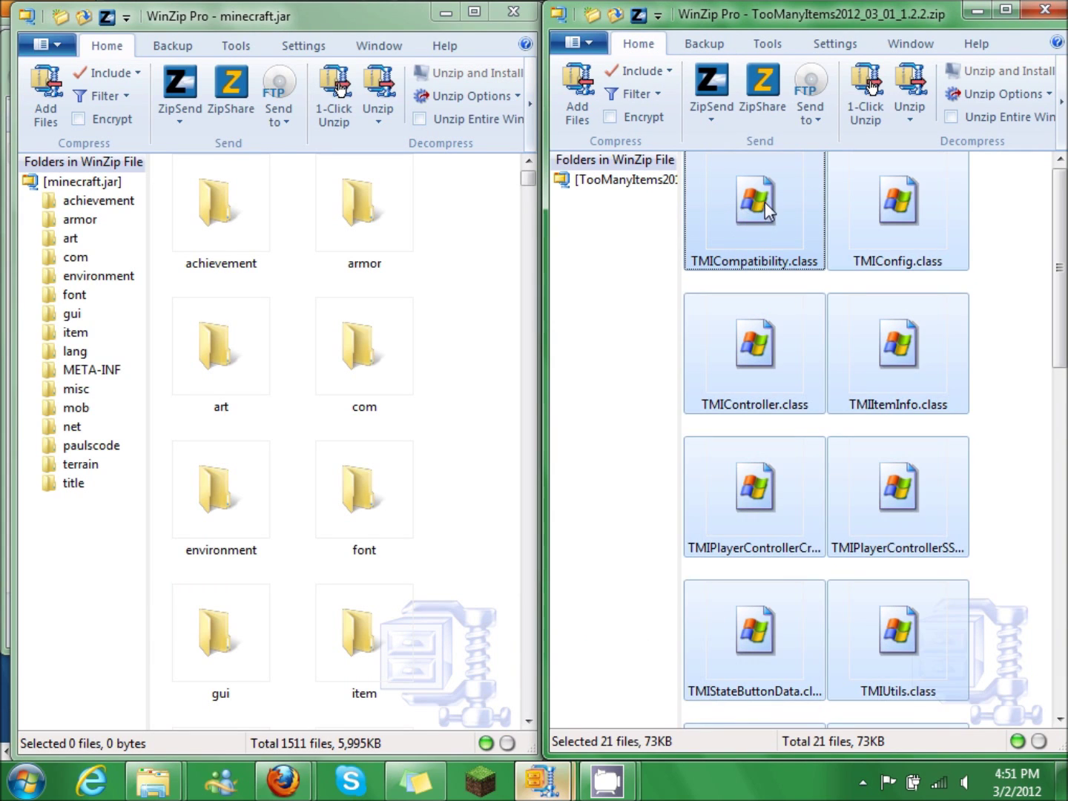
click(455, 327)
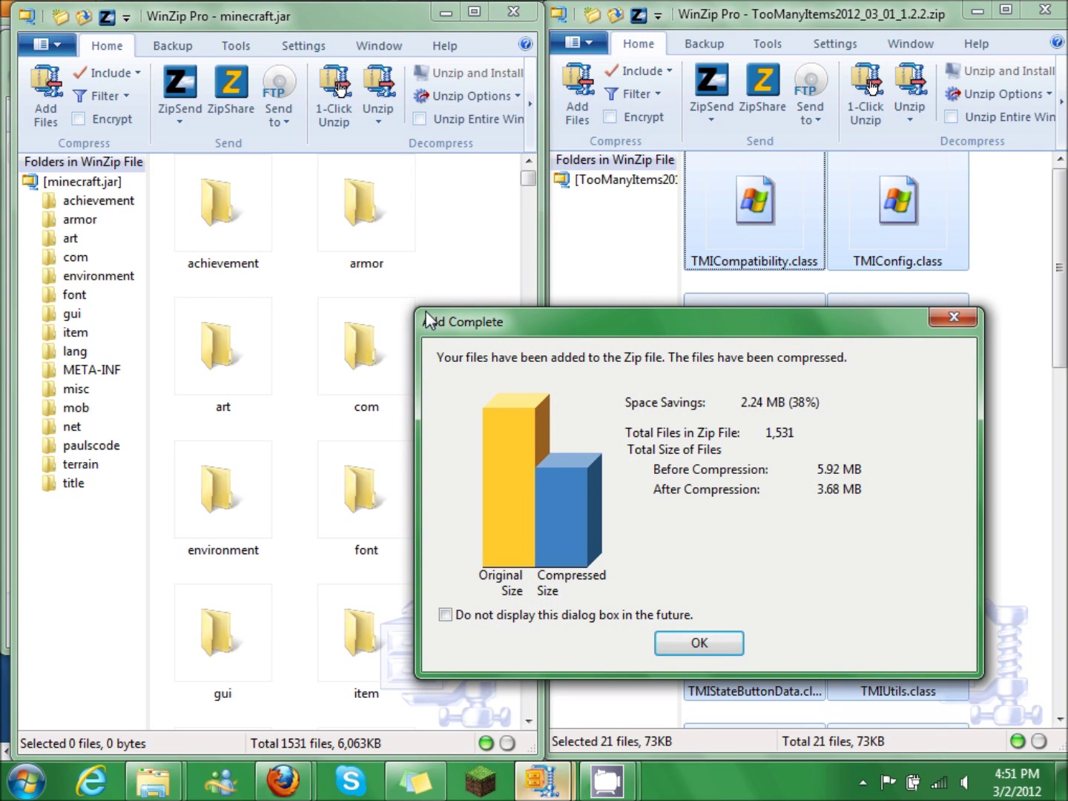
click(704, 643)
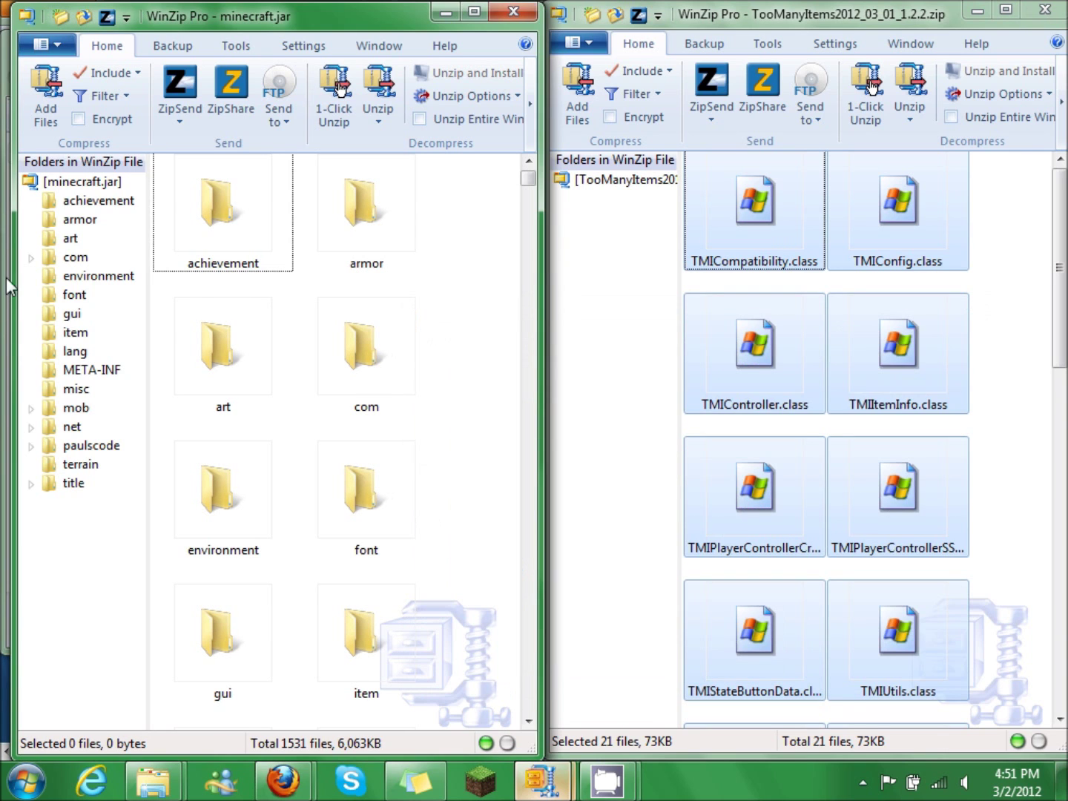
Step: Delete the META-INF folder from minecraft.jar
click(110, 377)
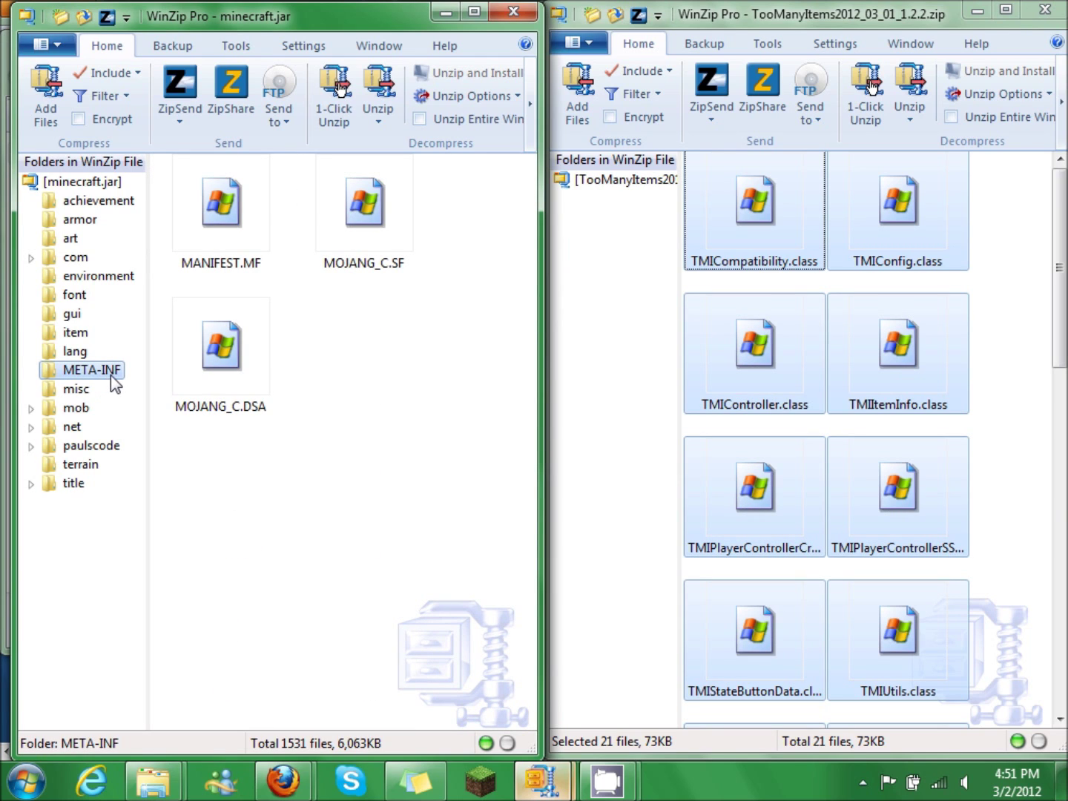
right_click(110, 375)
click(159, 416)
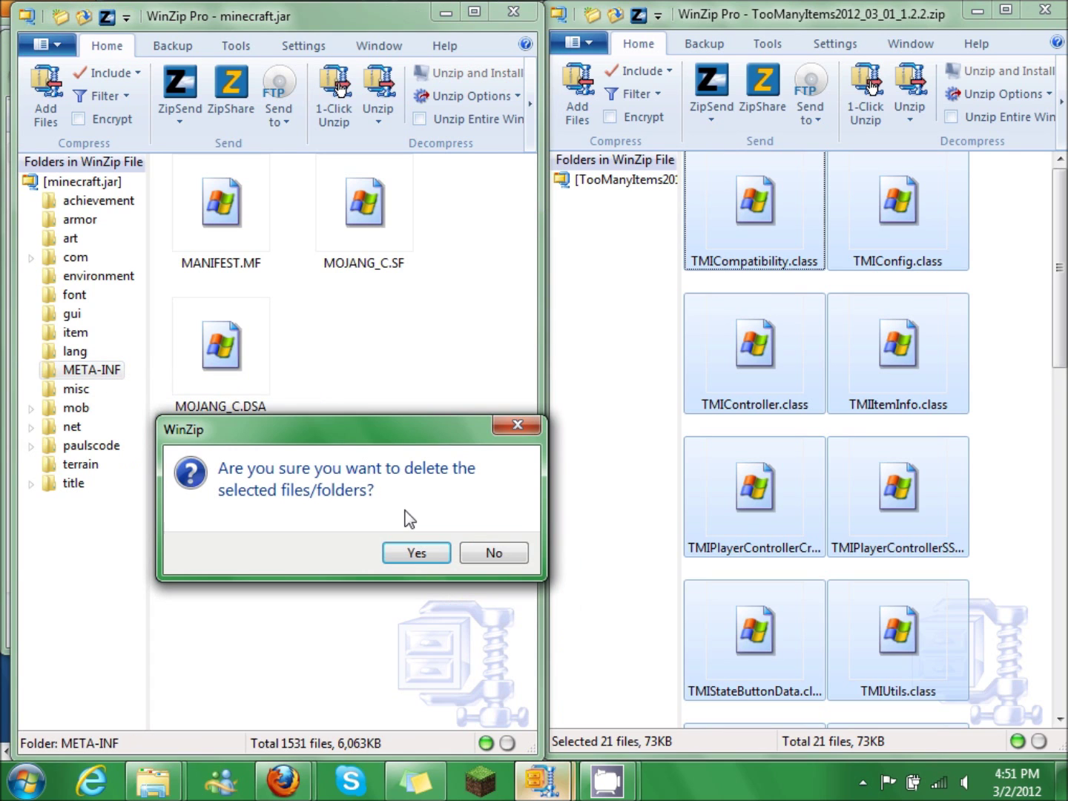
click(416, 551)
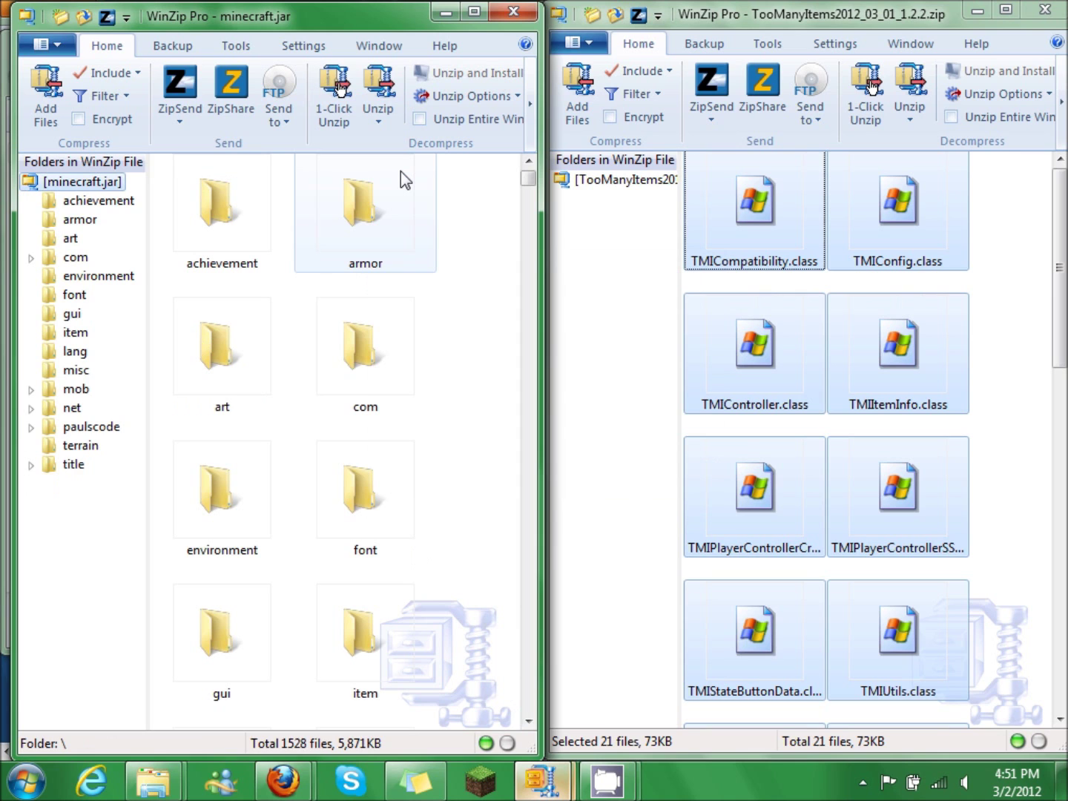
Step: Close both archive windows and the bin folder window
click(1034, 15)
click(512, 10)
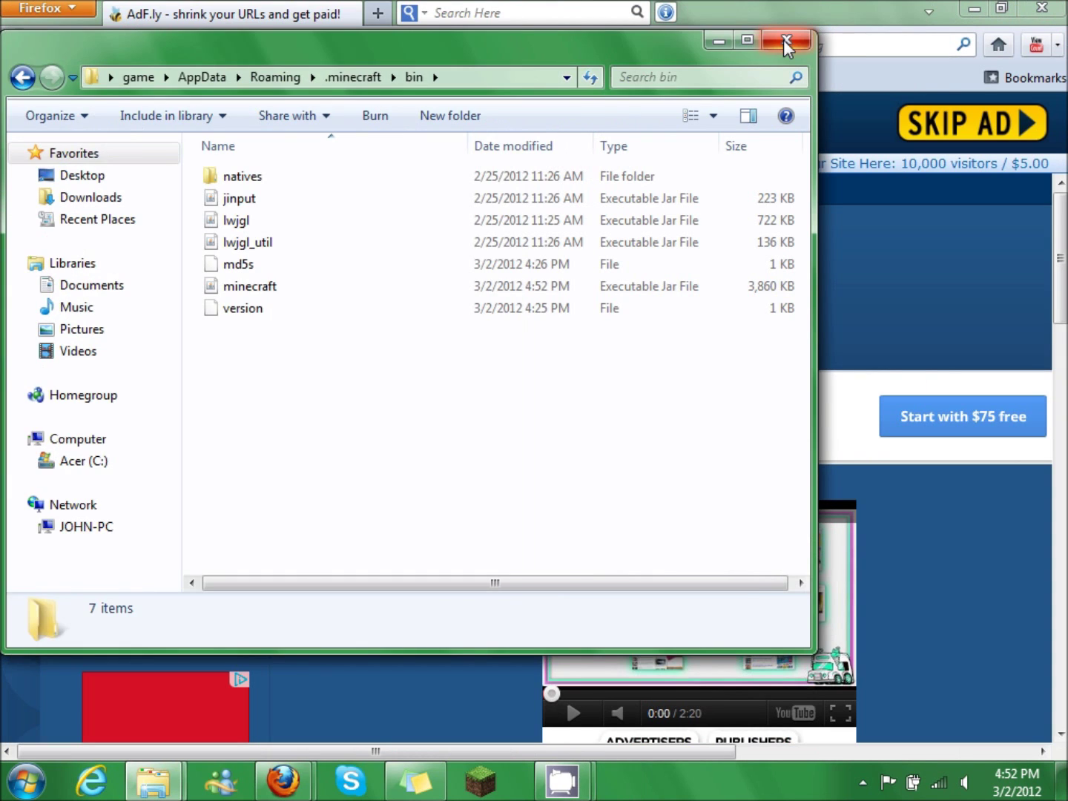
click(785, 44)
Step: Launch Minecraft, allowing the unverified program to run, and load the singleplayer world "grass"
click(483, 784)
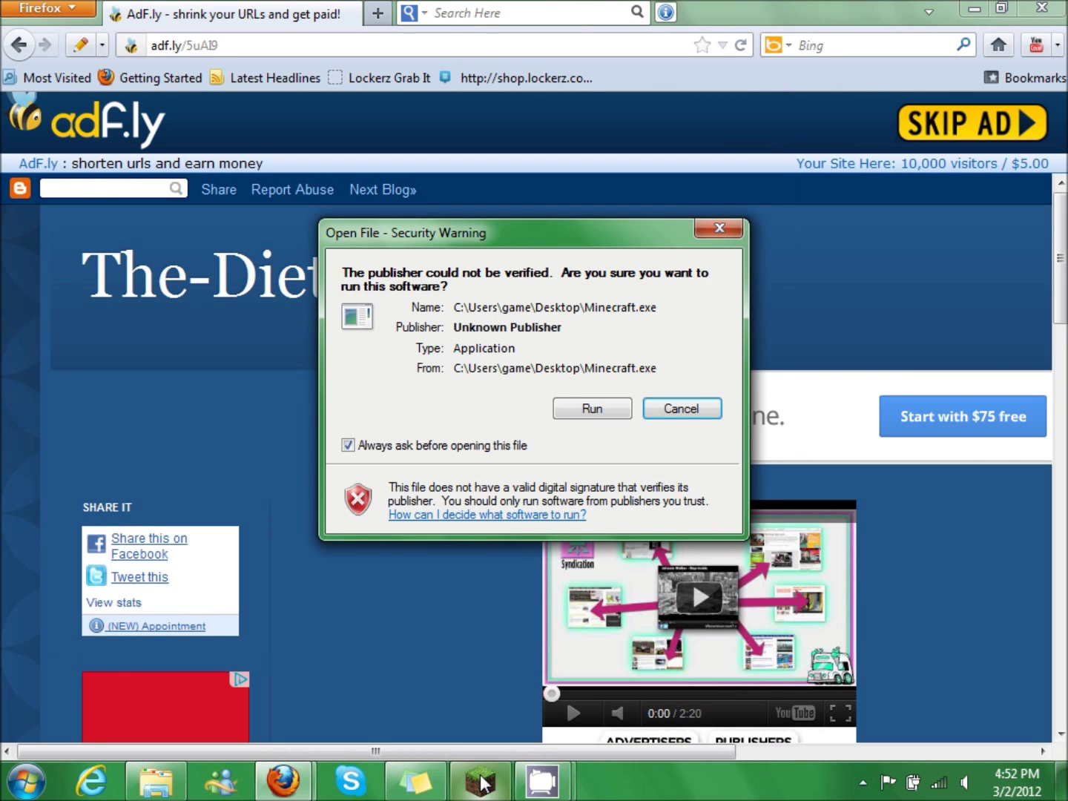
click(590, 410)
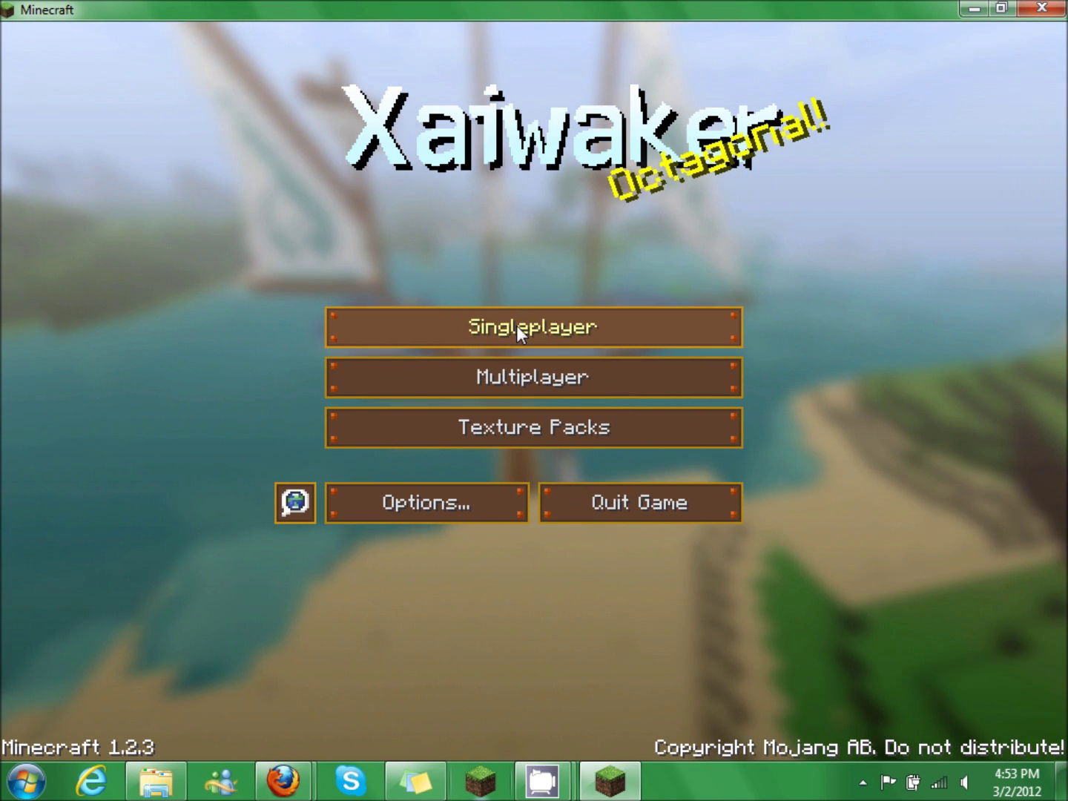
click(517, 326)
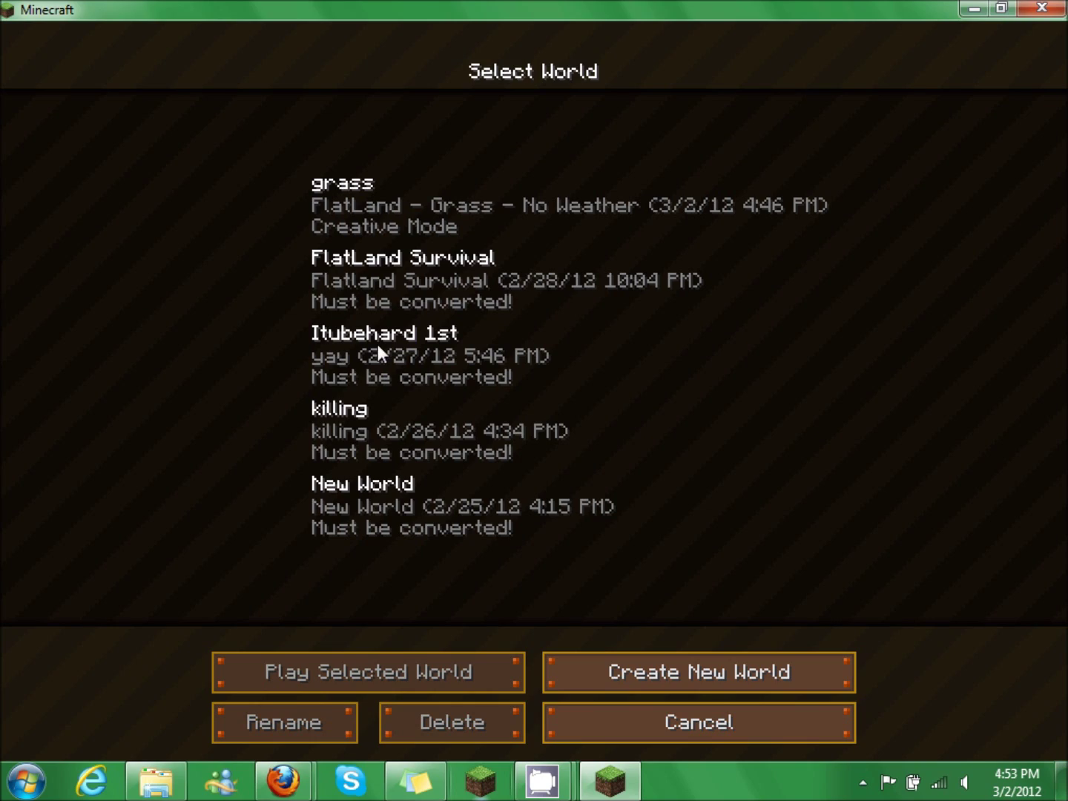
click(411, 204)
click(323, 672)
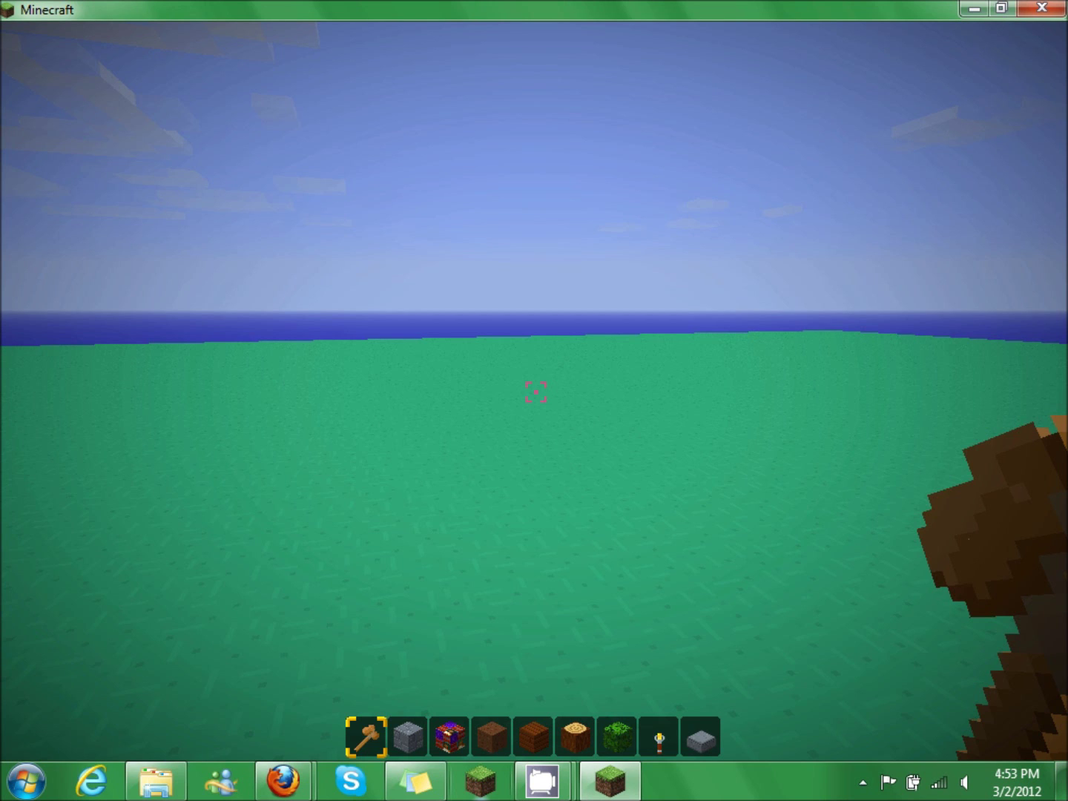
Step: Open the inventory with the TooManyItems overlay and turn Creative mode off
key(e)
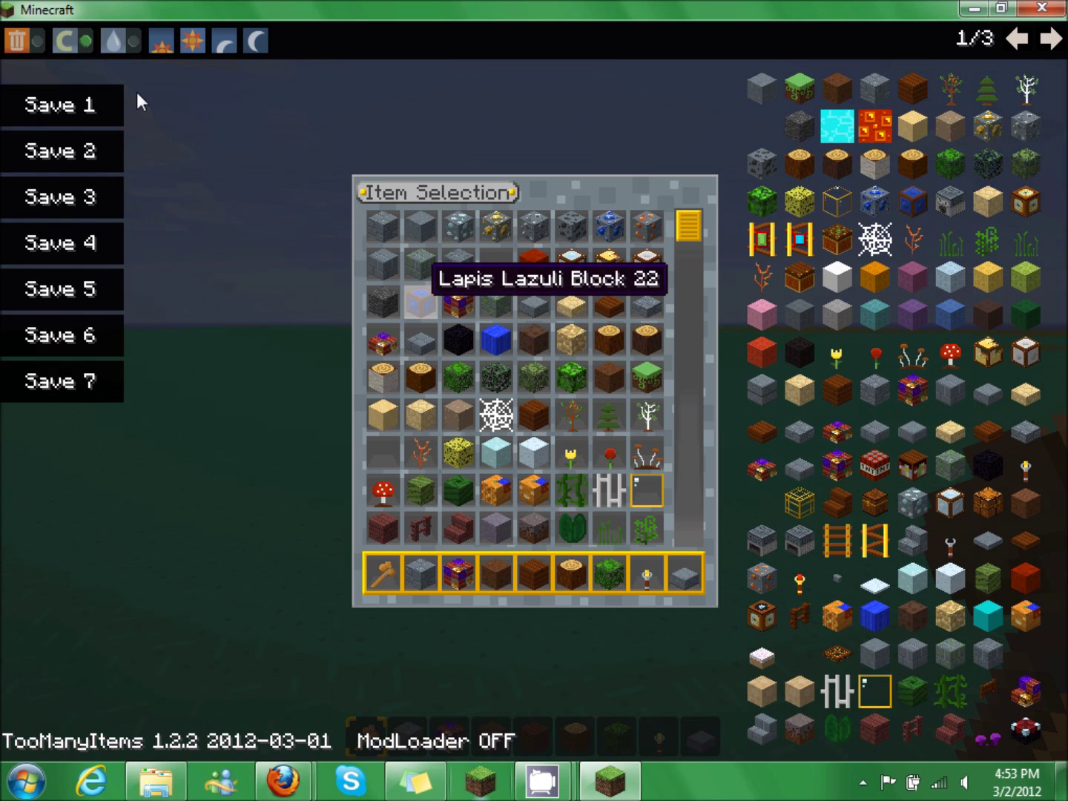
click(79, 41)
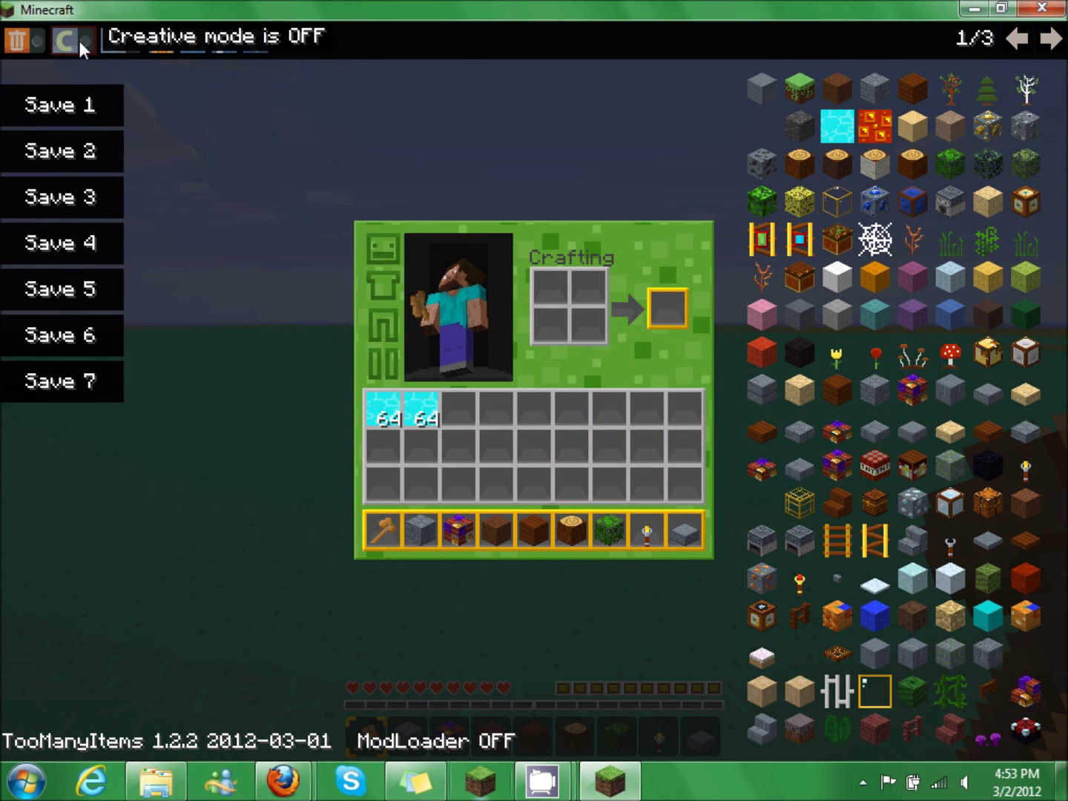
Step: Add a stack of lava to the inventory and swap a water stack into the first hotbar slot in place of the wooden axe
click(868, 131)
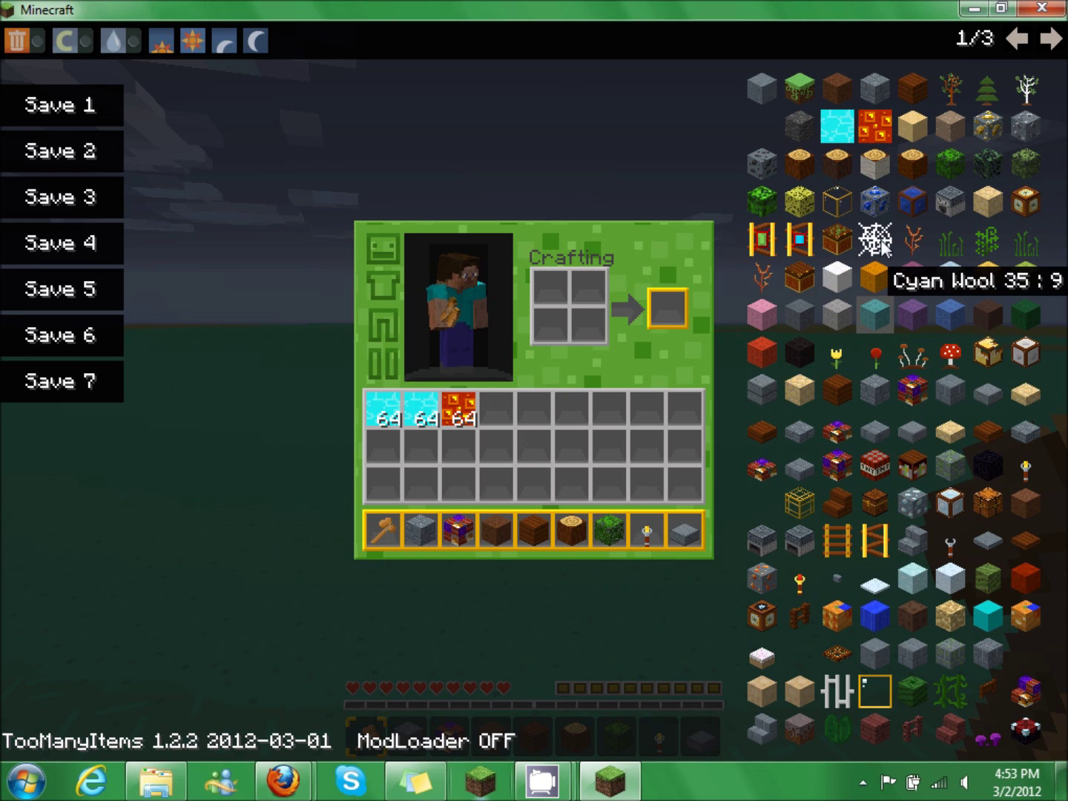
click(385, 408)
click(386, 526)
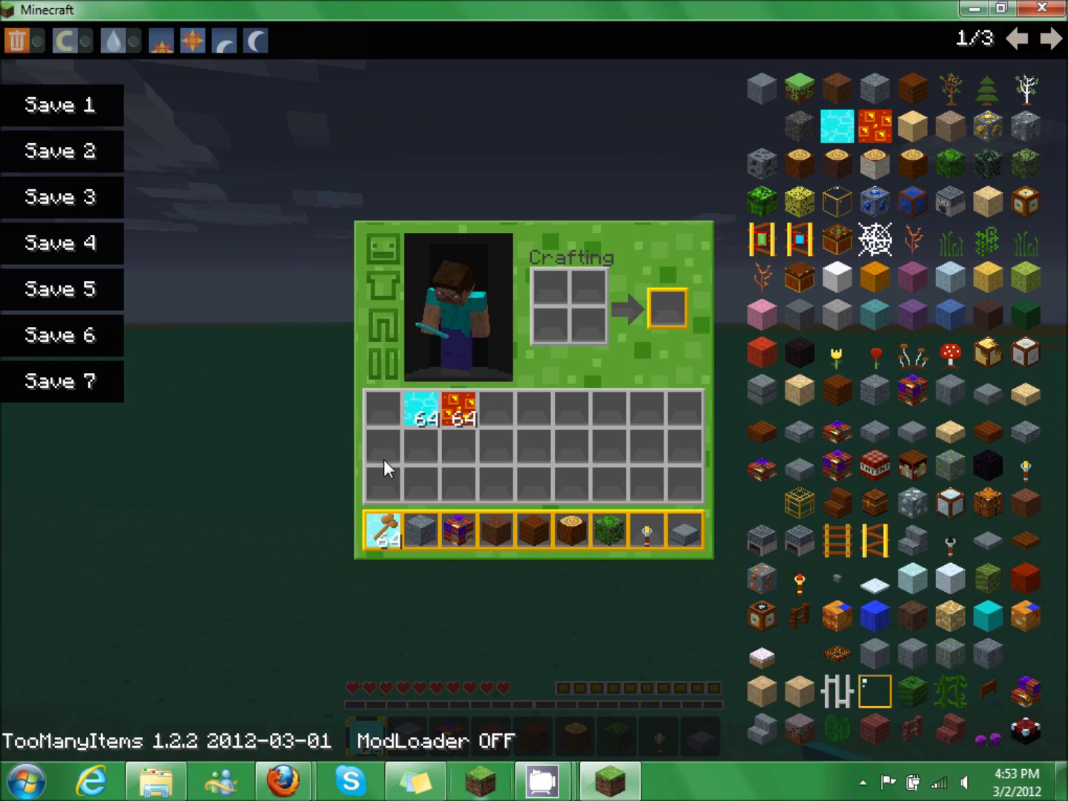
click(379, 407)
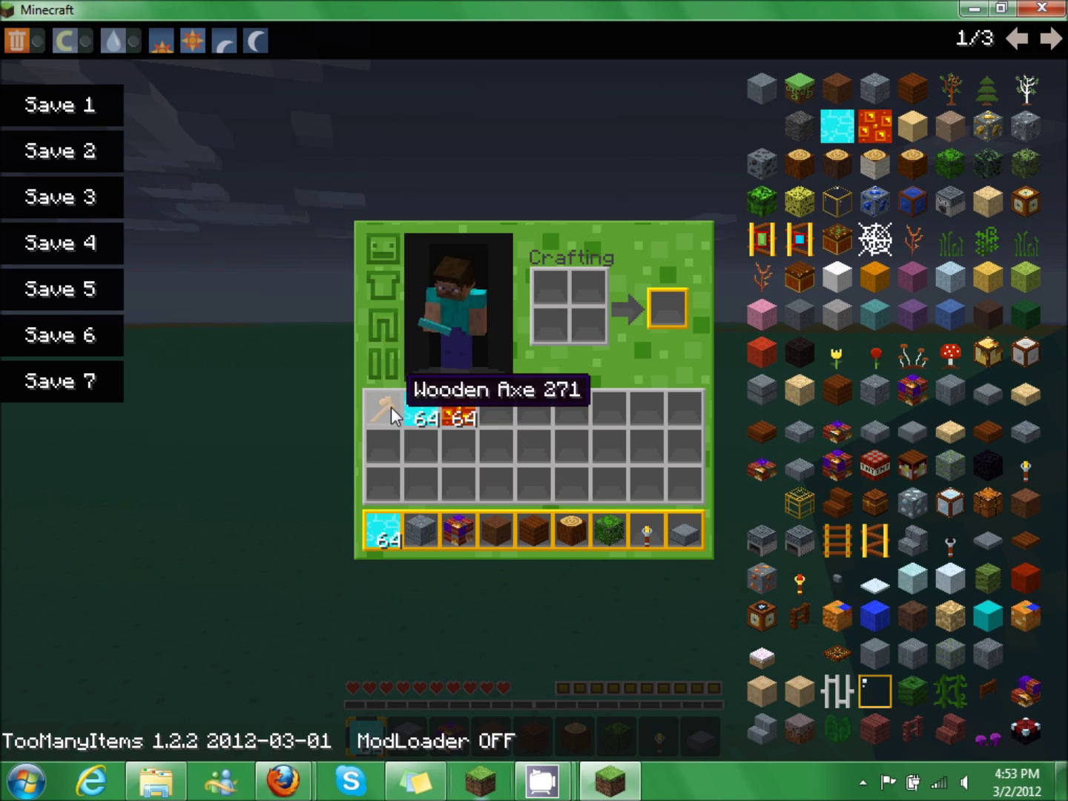
Step: Turn Creative mode on and close the inventory to return to the world
click(76, 47)
key(e)
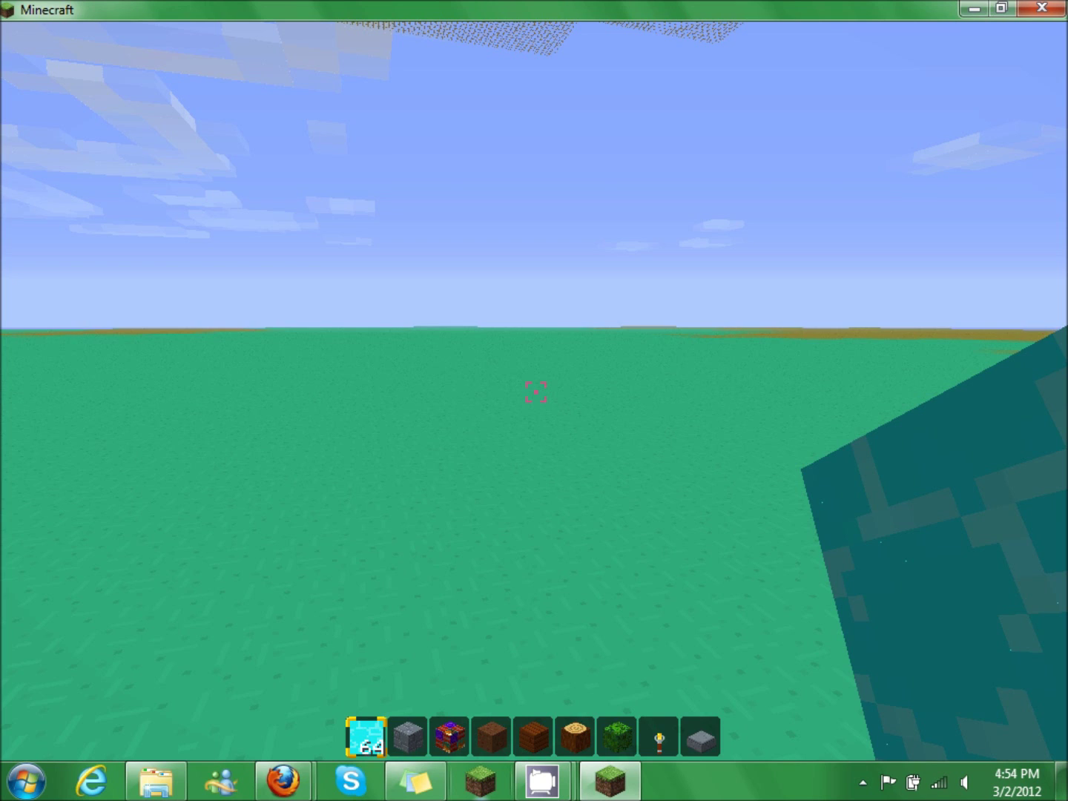
Step: Build a 3-by-3 ring of grey stone blocks on the grass and fill its centre hole with water
key(2)
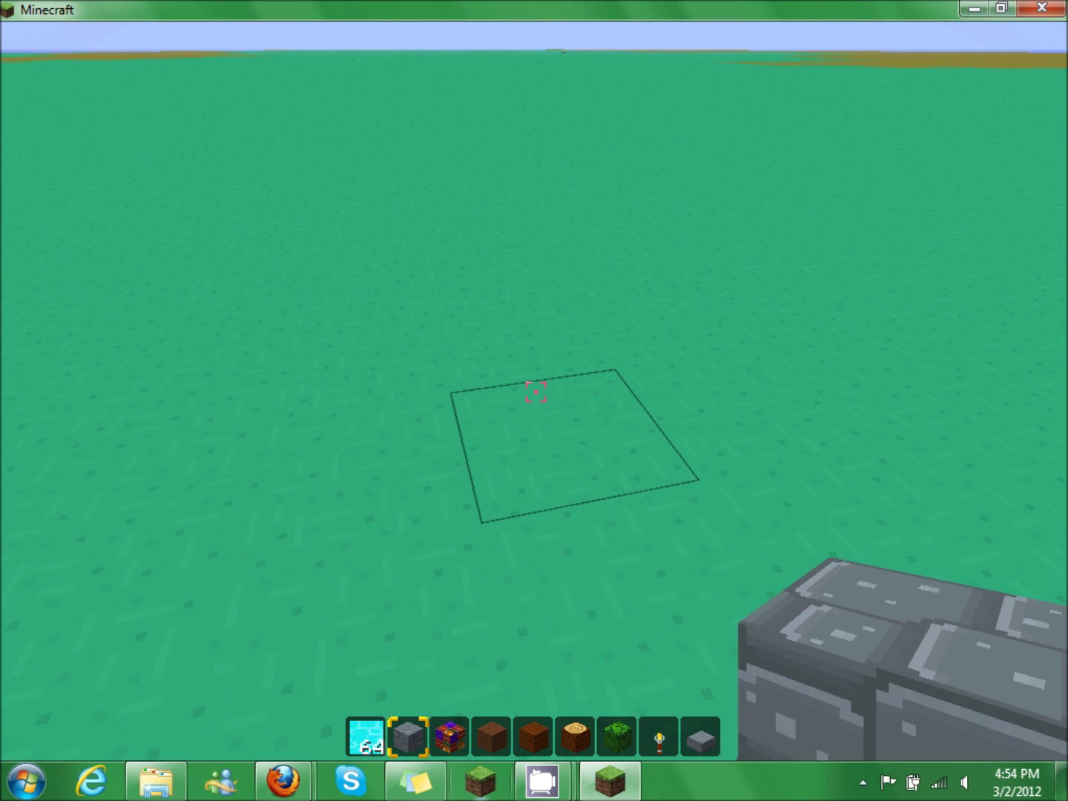
right_click(534, 393)
right_click(534, 392)
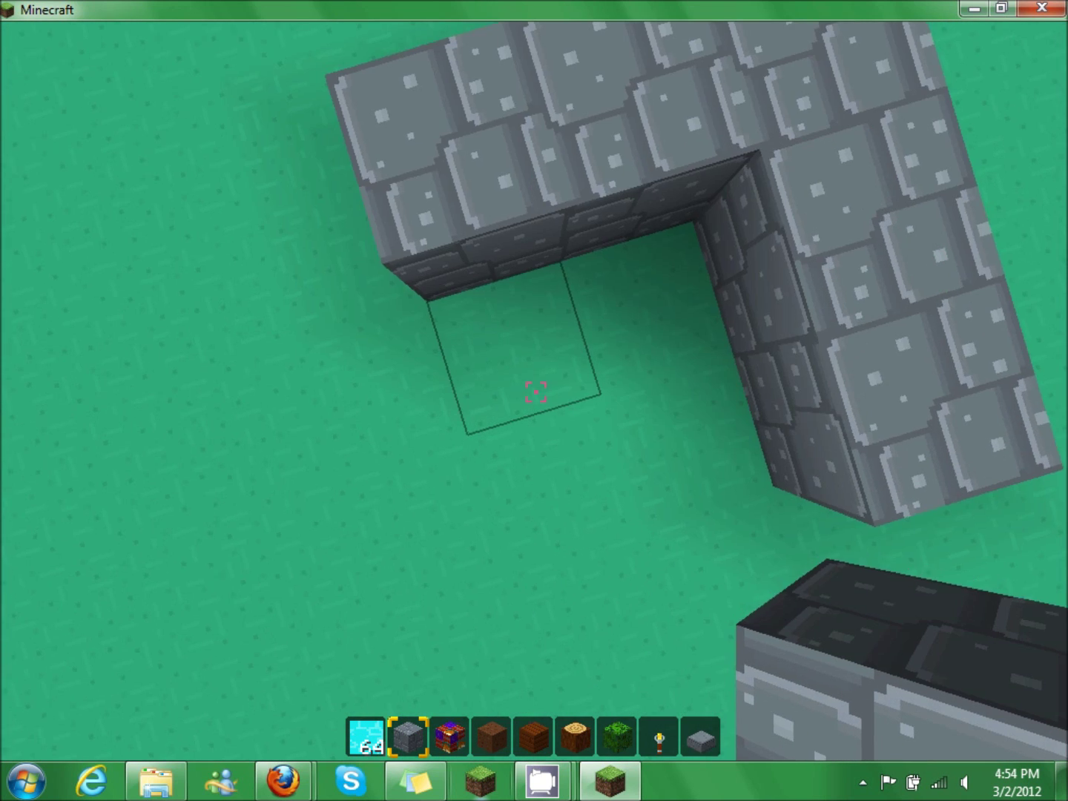
right_click(534, 393)
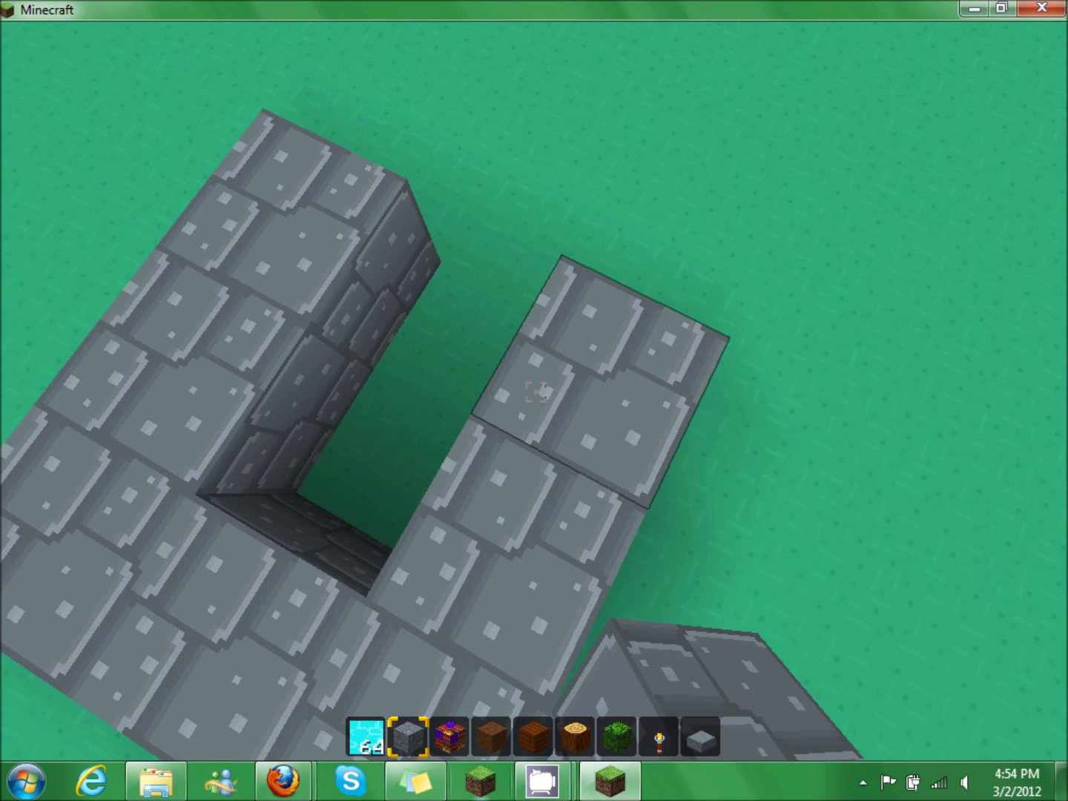
key(1)
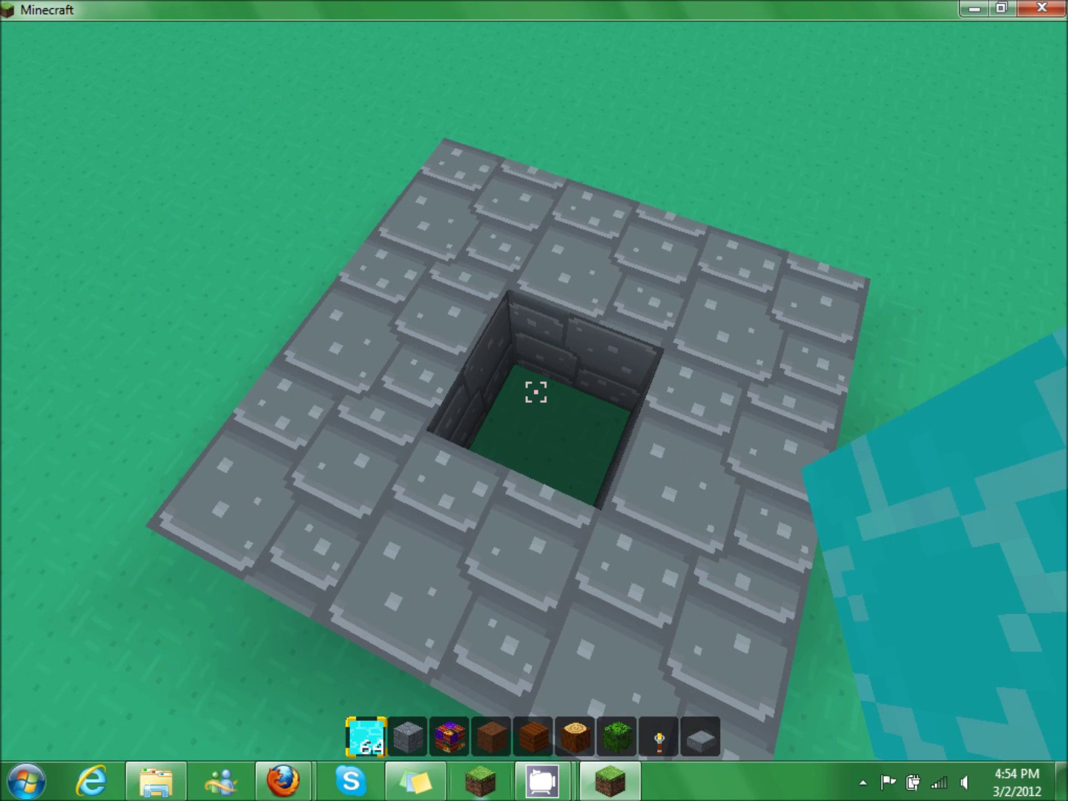
right_click(537, 392)
Step: Build a longer rectangular basin of grey stone blocks adjoining the small one and fill it with water
key(d)
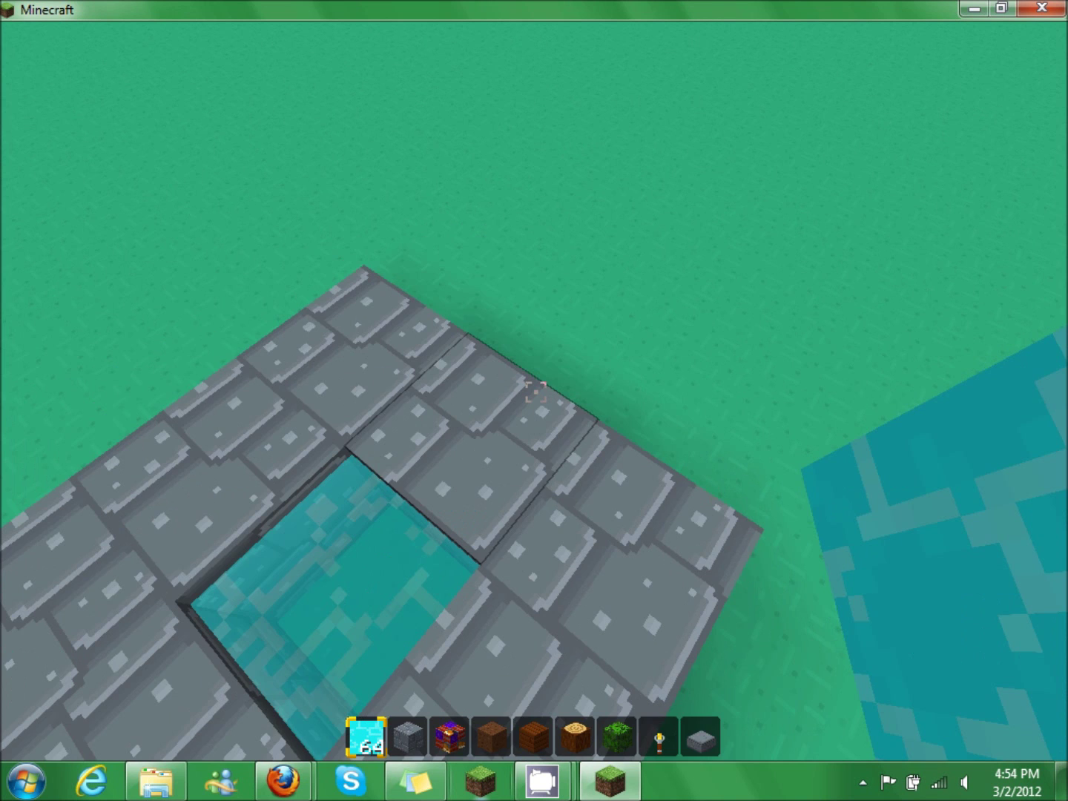
key(d)
key(2)
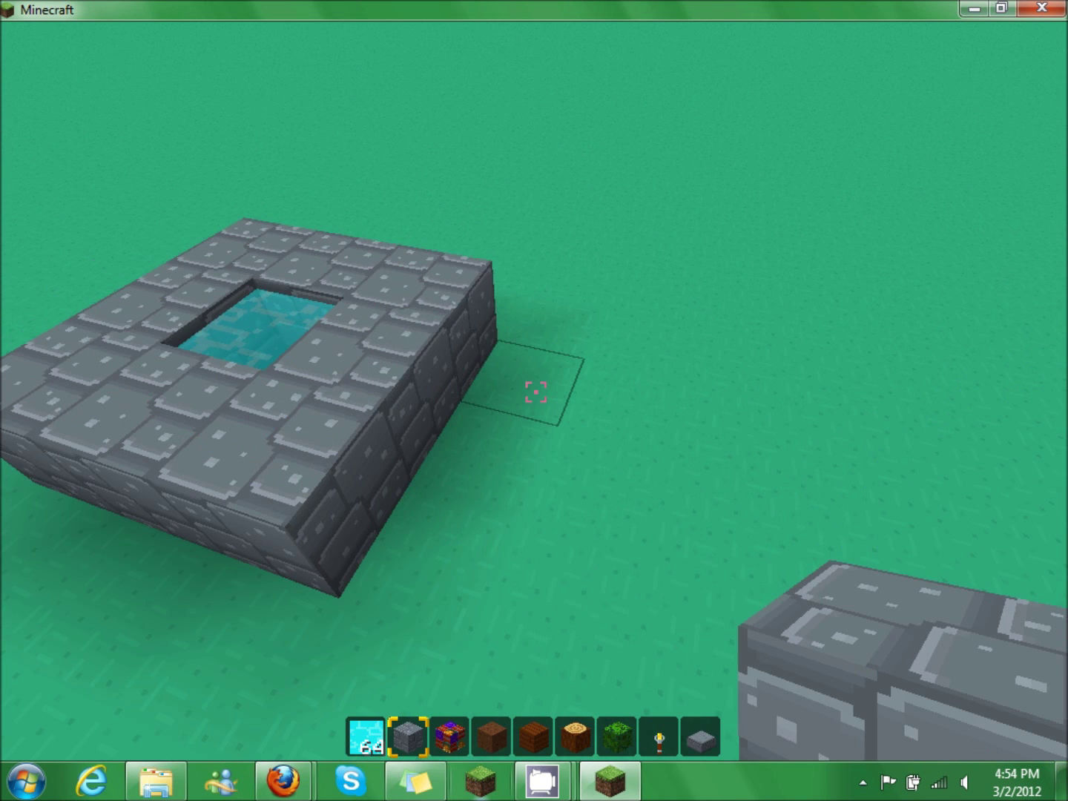
right_click(536, 391)
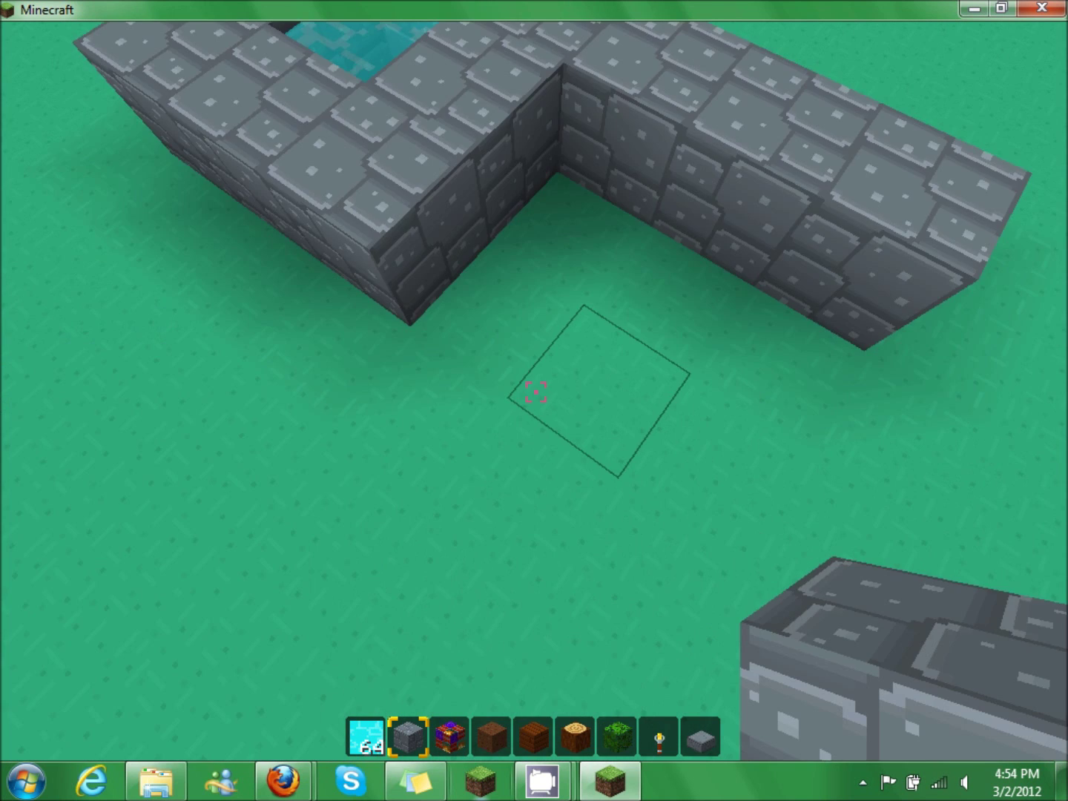
right_click(536, 391)
right_click(536, 391)
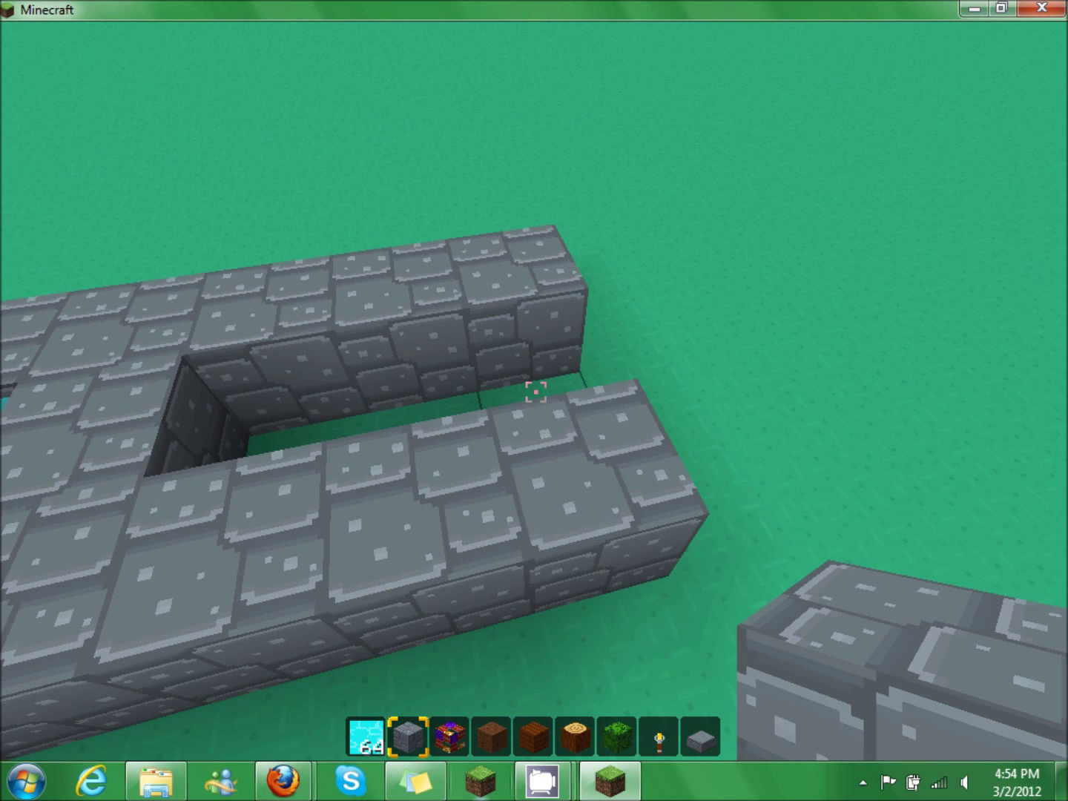
click(537, 390)
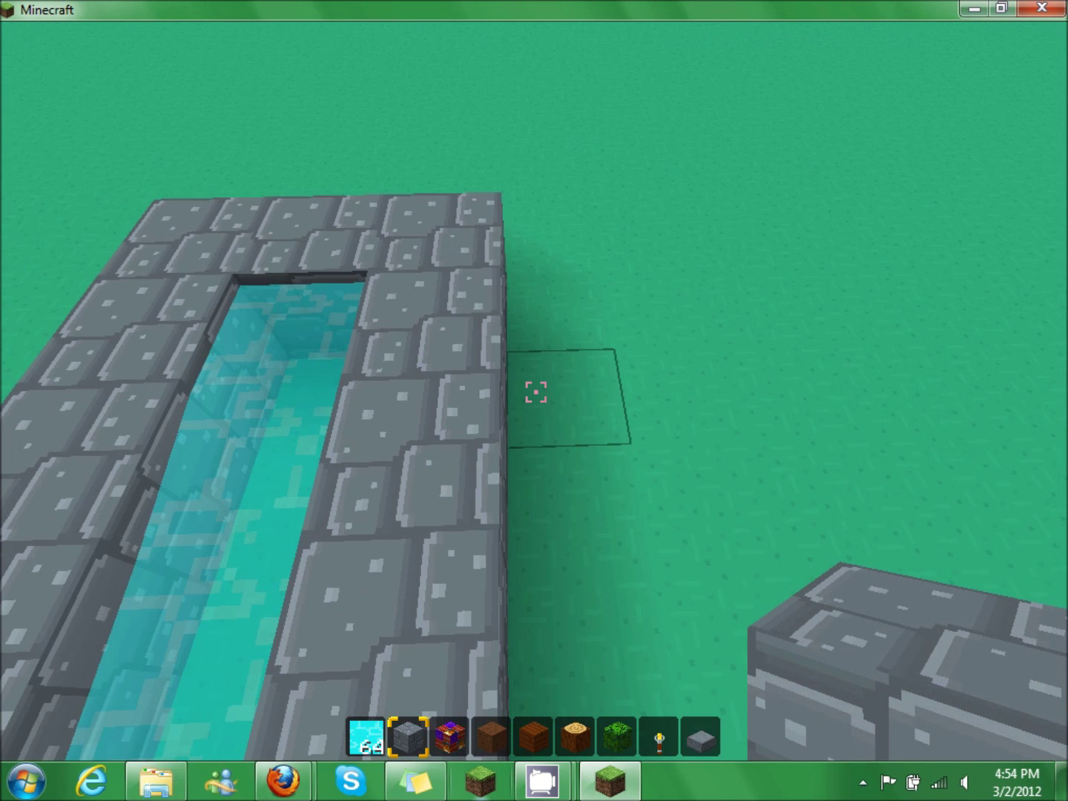
Step: Open the inventory and browse the TooManyItems item list to page 3 and back to page 2
key(e)
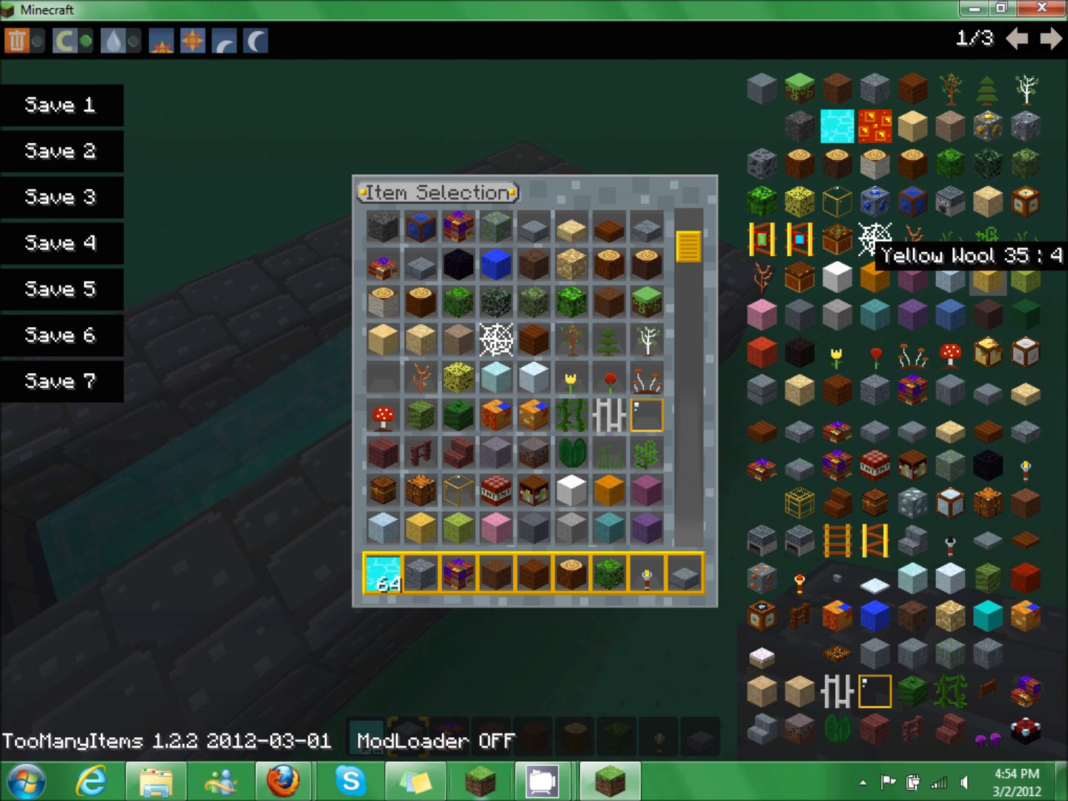
click(1050, 39)
click(1050, 38)
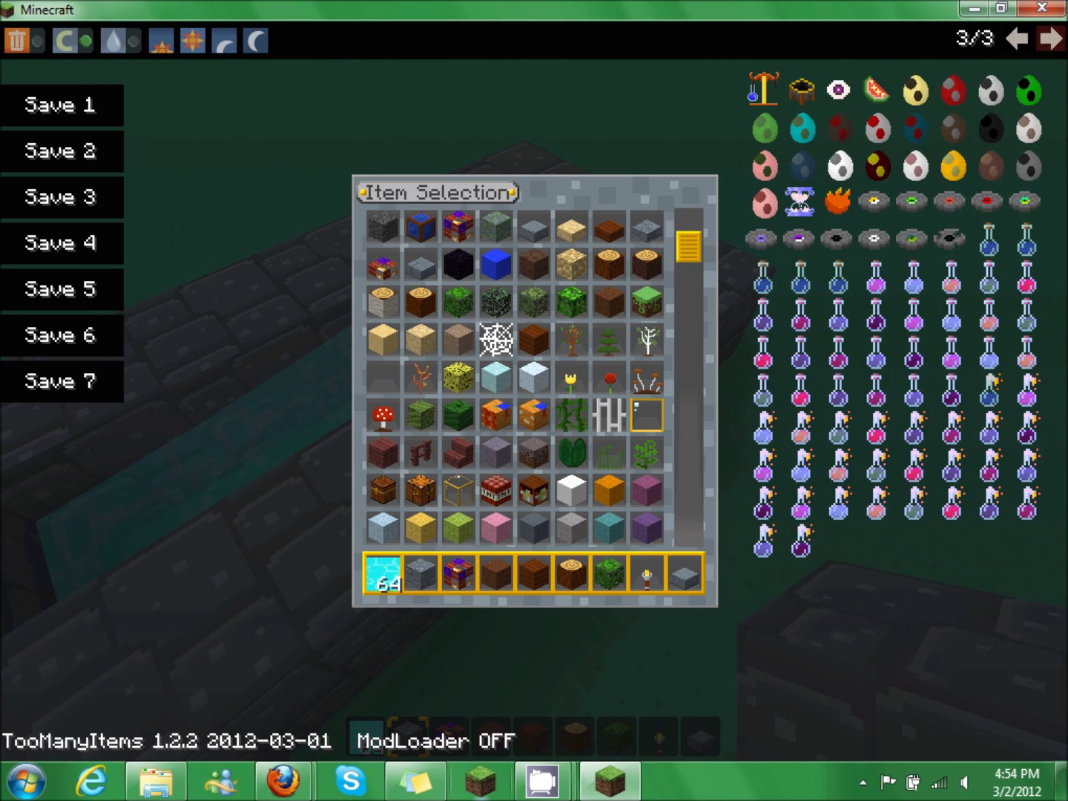
click(1018, 39)
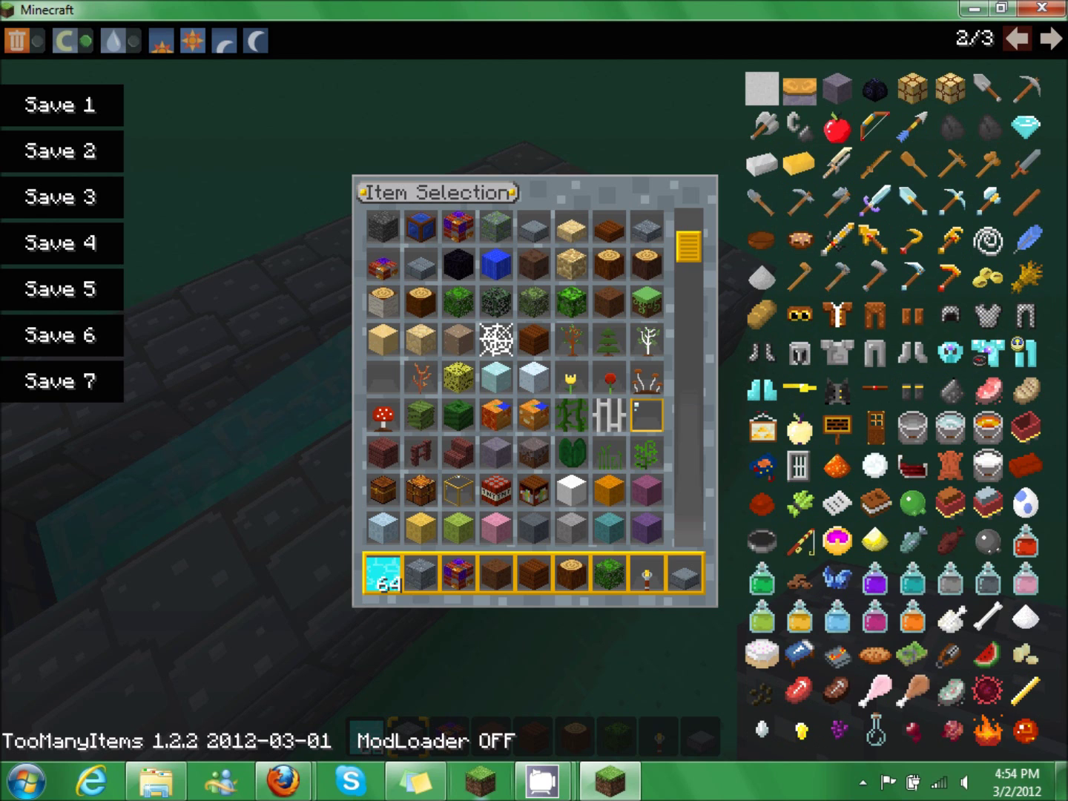